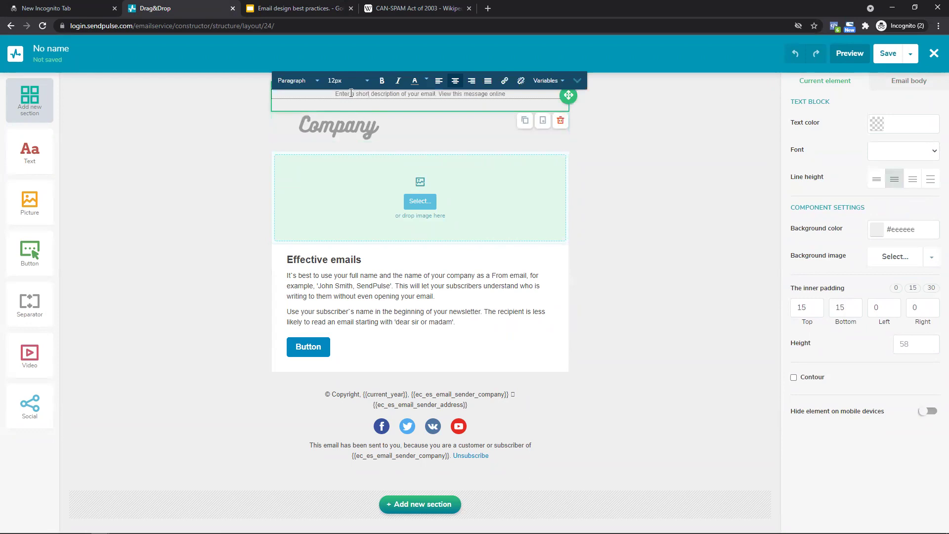
Review the preheader line text, including the 'View this message online' link.
{"action": "left_click", "coordinate": [501, 203]}
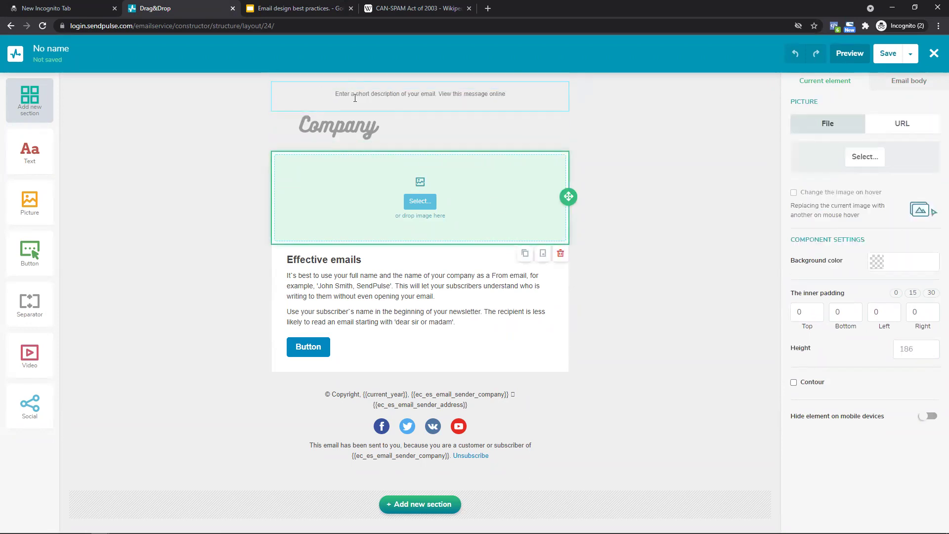
{"action": "left_click_drag", "start_coordinate": [336, 93], "coordinate": [514, 102]}
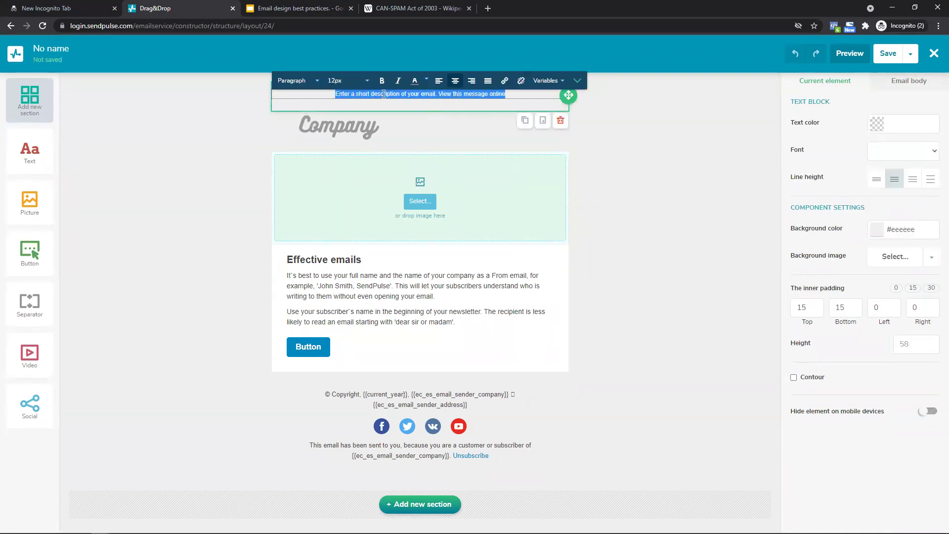
{"action": "left_click", "coordinate": [336, 94]}
{"action": "left_click_drag", "start_coordinate": [336, 94], "coordinate": [442, 101]}
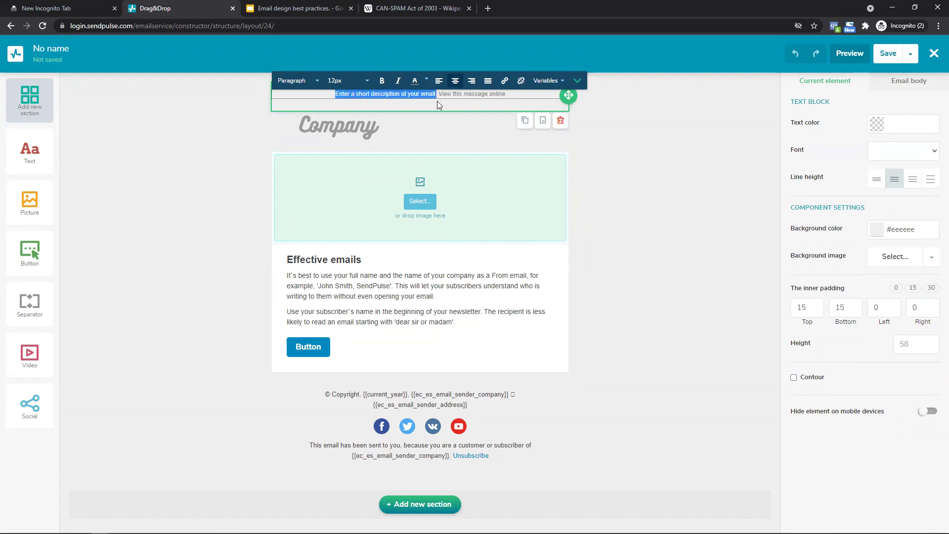
{"action": "left_click_drag", "start_coordinate": [514, 96], "coordinate": [438, 97]}
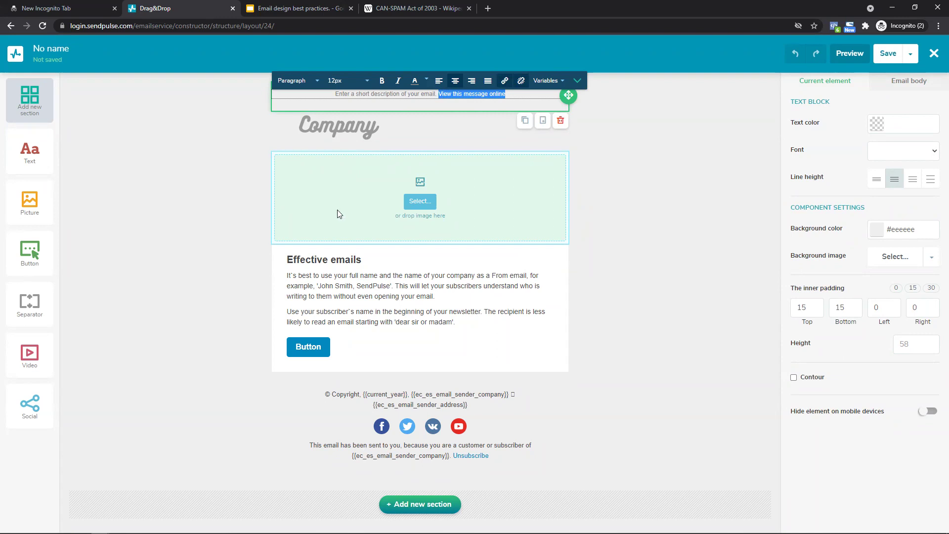
Delete the Button block and confirm the removal.
{"action": "left_click", "coordinate": [351, 136]}
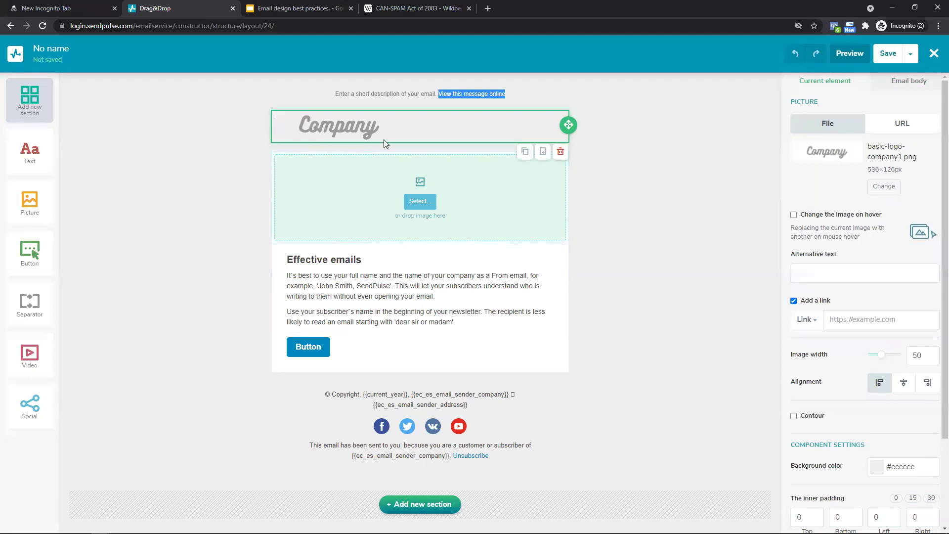
{"action": "left_click", "coordinate": [514, 212]}
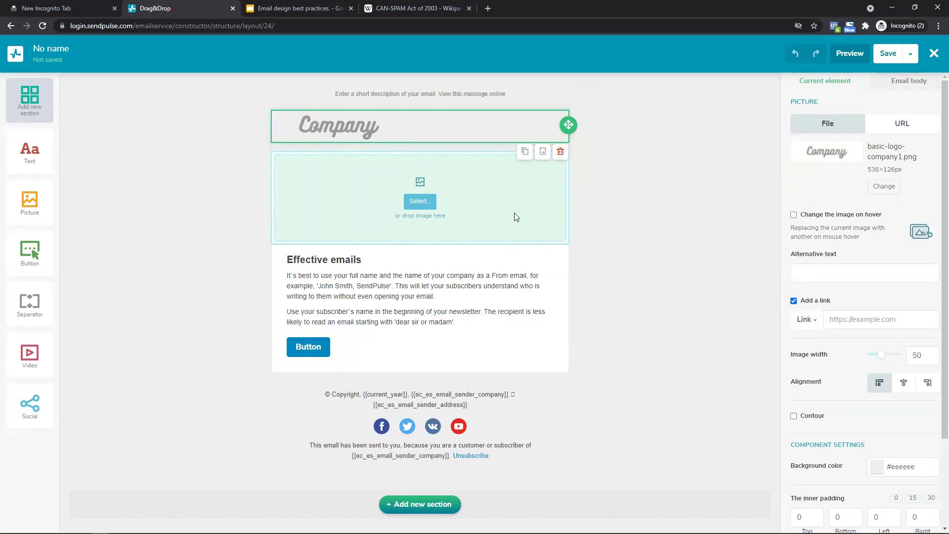
{"action": "left_click", "coordinate": [502, 320]}
{"action": "left_click", "coordinate": [539, 352]}
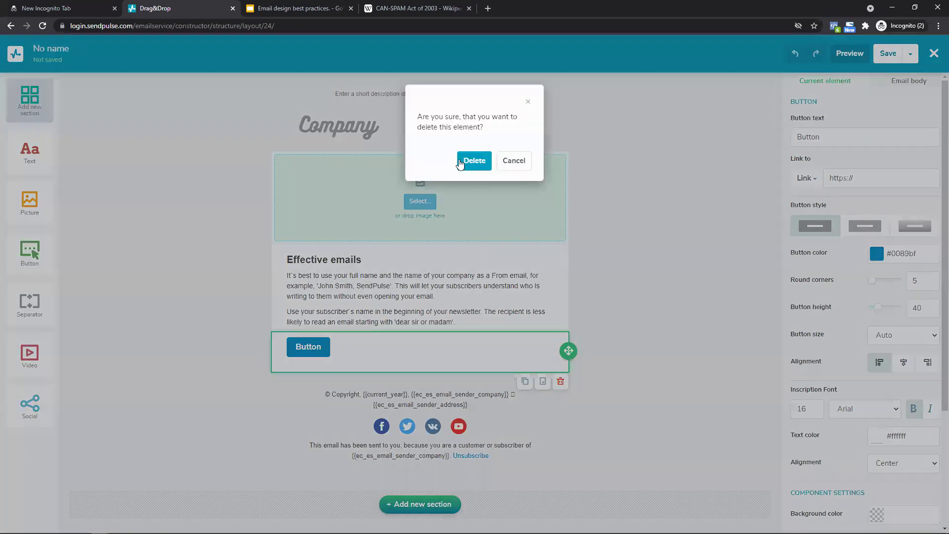
{"action": "left_click", "coordinate": [462, 160]}
{"action": "left_click", "coordinate": [611, 331]}
Delete the picture-and-text section and the Company logo block, then close the editor.
{"action": "left_click", "coordinate": [763, 342]}
{"action": "left_click", "coordinate": [475, 160]}
{"action": "left_click", "coordinate": [451, 121]}
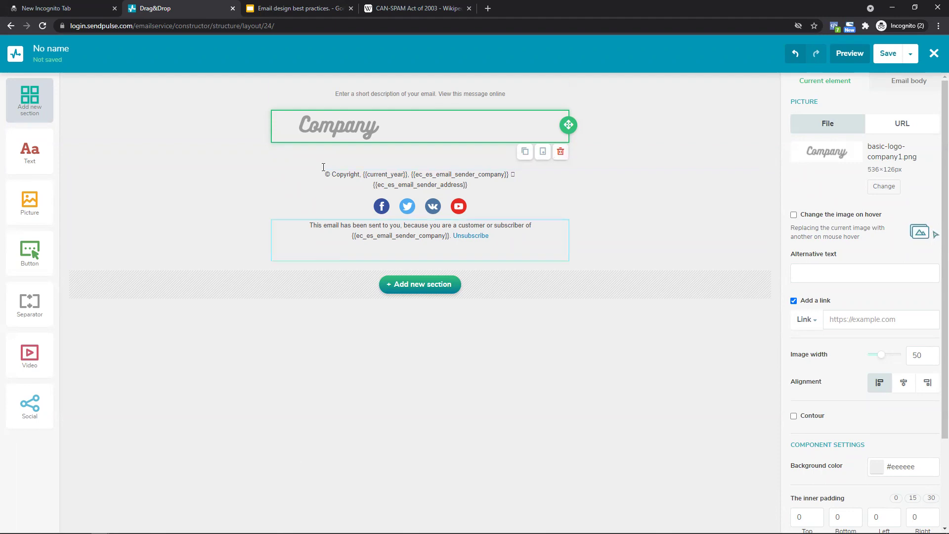
{"action": "left_click", "coordinate": [564, 157]}
{"action": "left_click", "coordinate": [475, 161]}
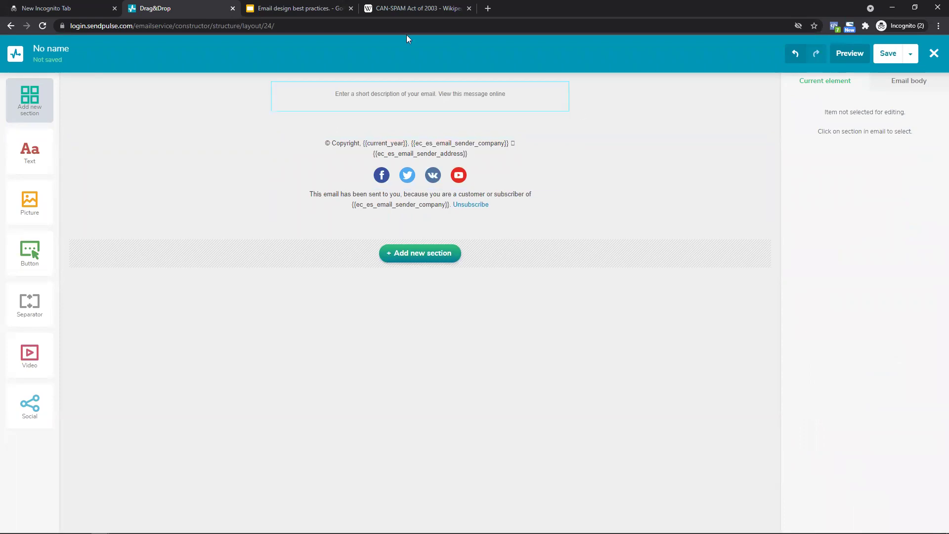
{"action": "left_click", "coordinate": [934, 53]}
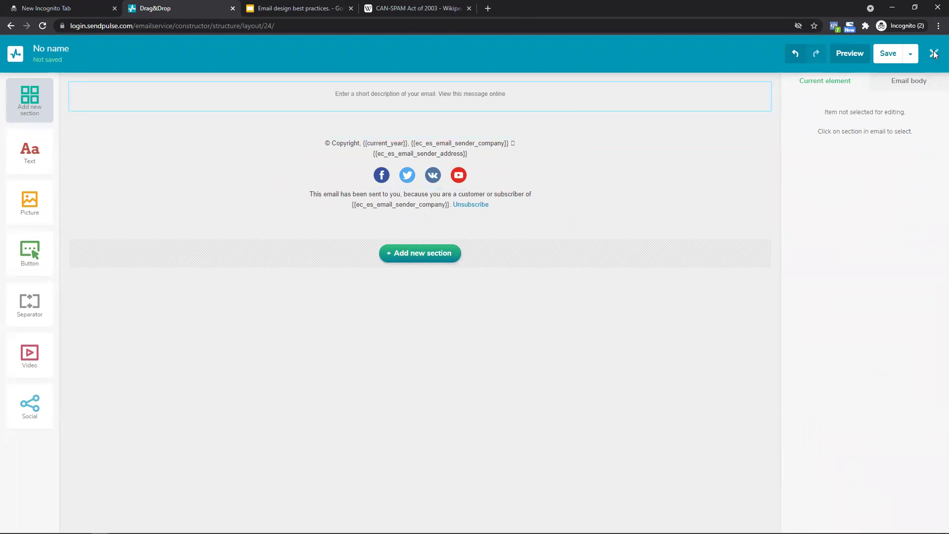
Leave the editor, open the SendPulse dashboard in a new tab, and open the account menu.
{"action": "left_click", "coordinate": [529, 87]}
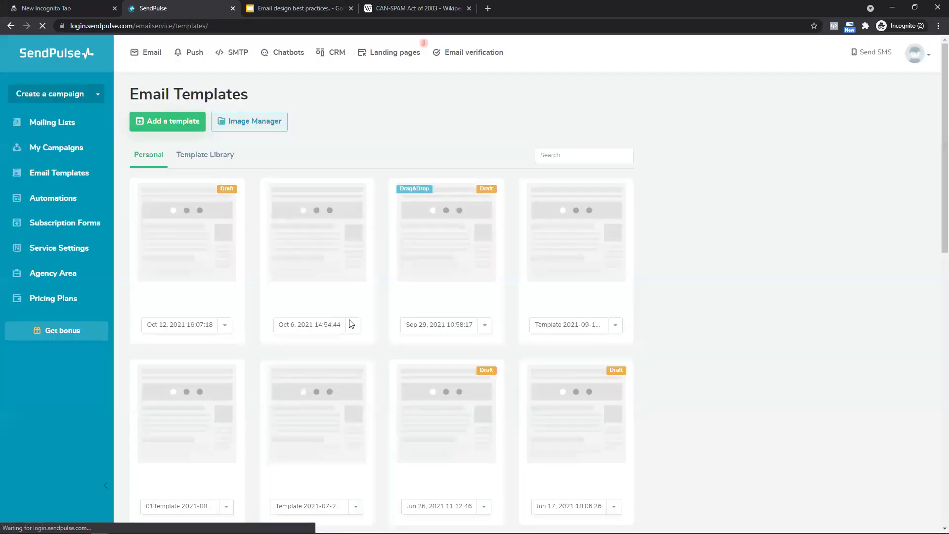
{"action": "left_click", "coordinate": [68, 60]}
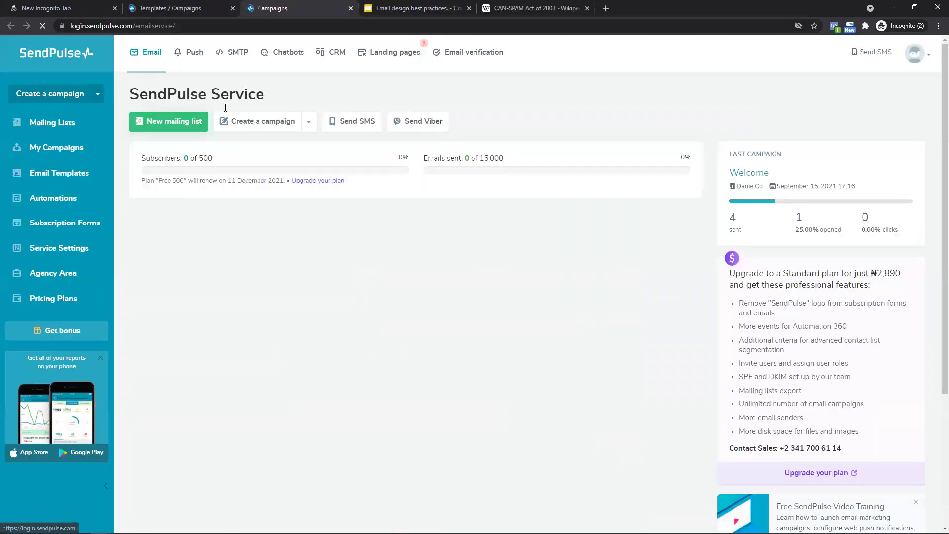
{"action": "left_click", "coordinate": [930, 55]}
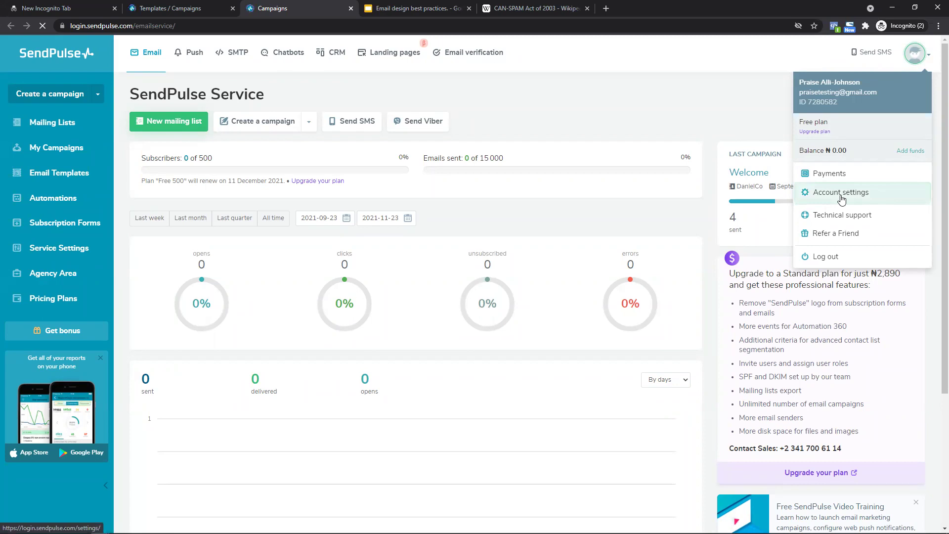
In Account settings, check the time zone, photo upload and e-mail, then open Edit additional information.
{"action": "left_click", "coordinate": [842, 198]}
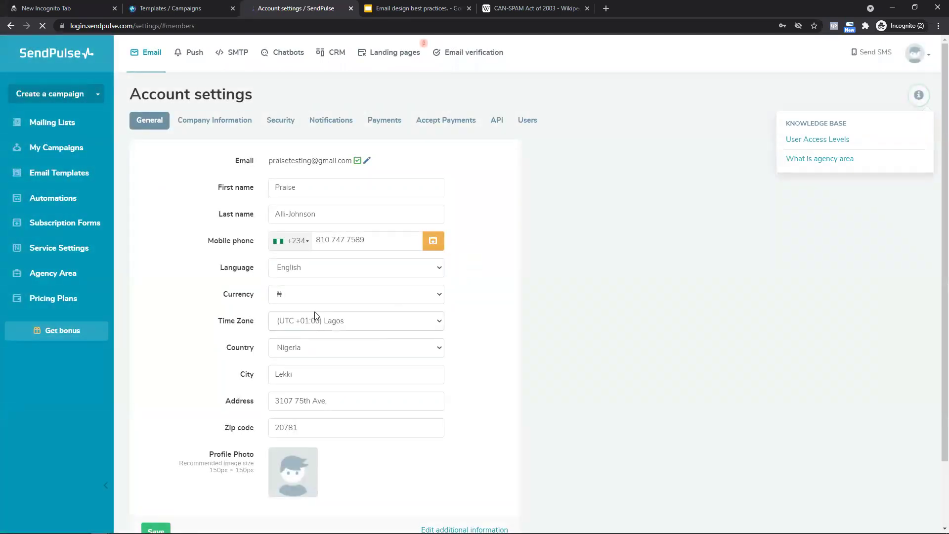
{"action": "scroll", "coordinate": [245, 168], "scroll_direction": "down", "scroll_amount": 2}
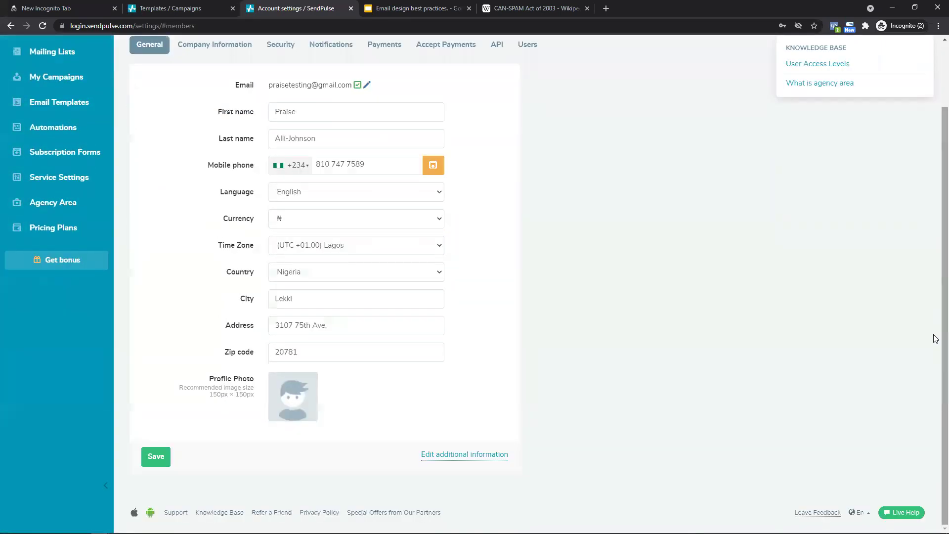
{"action": "left_click_drag", "start_coordinate": [190, 243], "coordinate": [282, 247]}
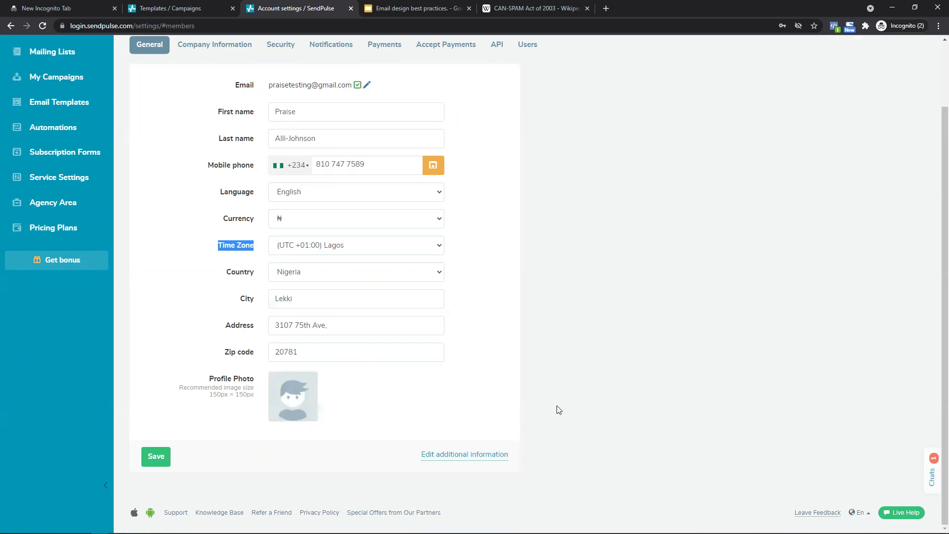
{"action": "left_click", "coordinate": [277, 408]}
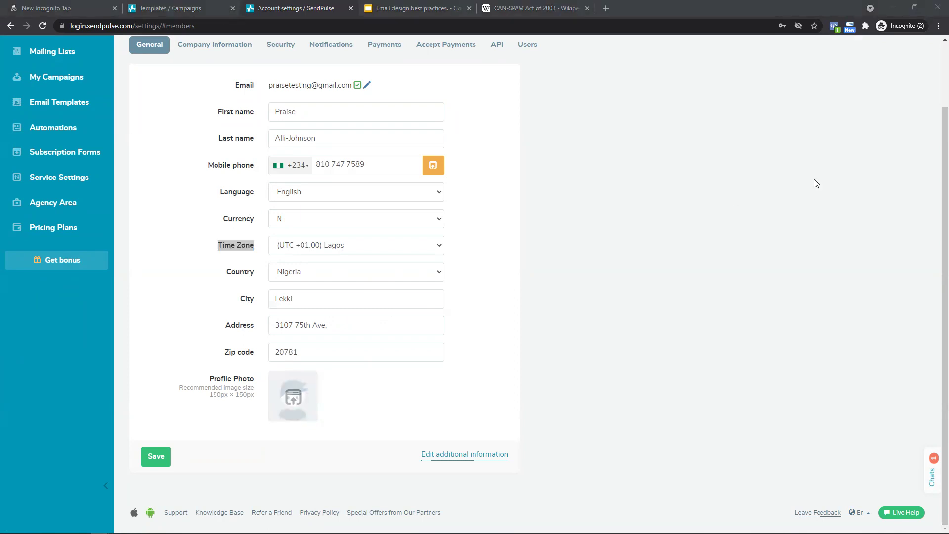
{"action": "key", "text": "Escape"}
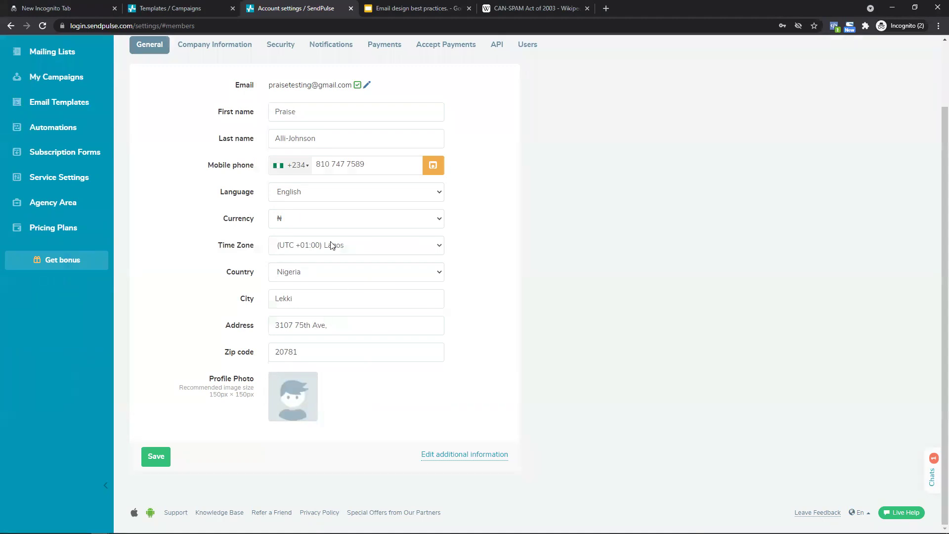
{"action": "scroll", "coordinate": [934, 183], "scroll_direction": "up", "scroll_amount": 2}
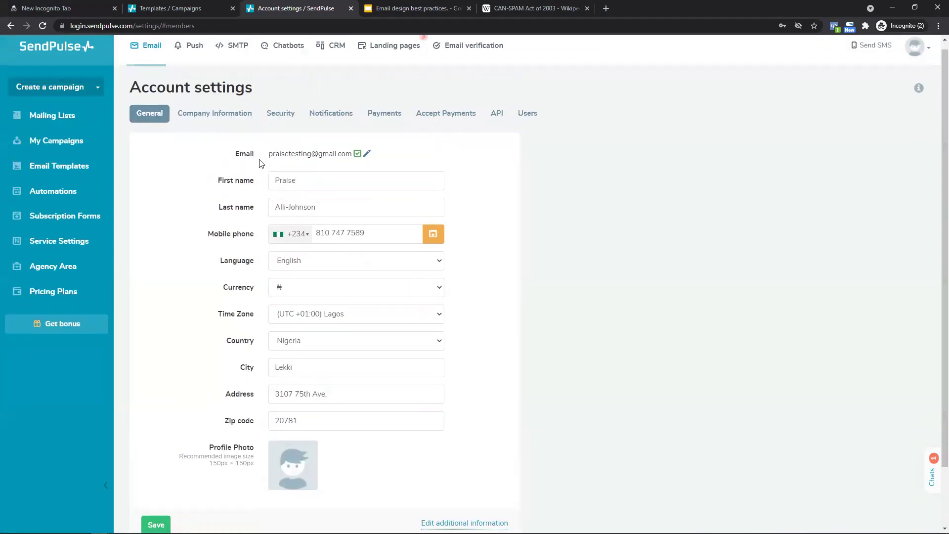
{"action": "left_click_drag", "start_coordinate": [267, 155], "coordinate": [356, 160]}
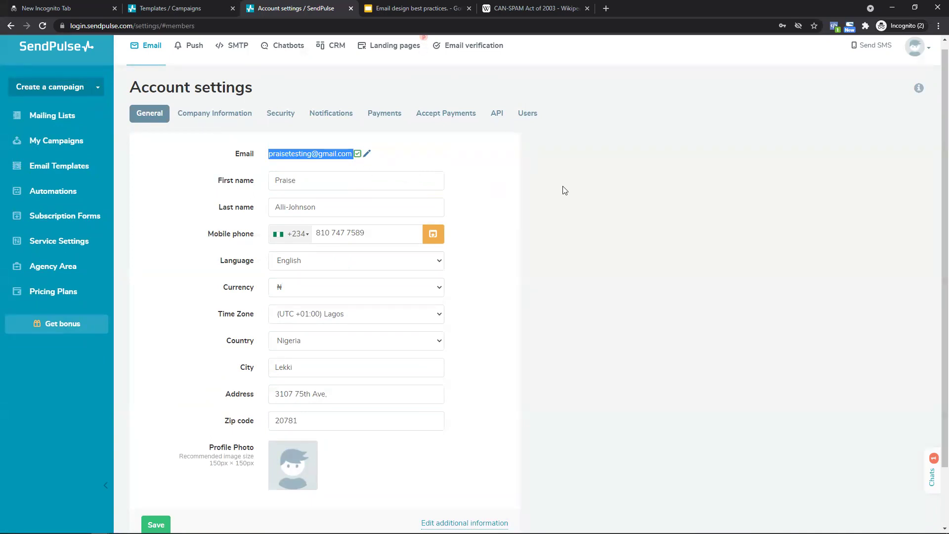
{"action": "scroll", "coordinate": [937, 158], "scroll_direction": "down", "scroll_amount": 2}
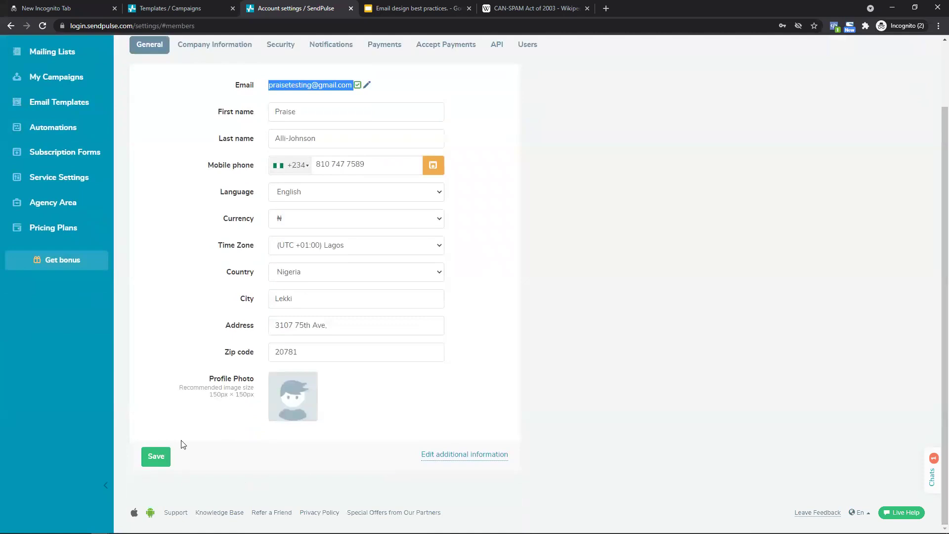
{"action": "left_click", "coordinate": [430, 454]}
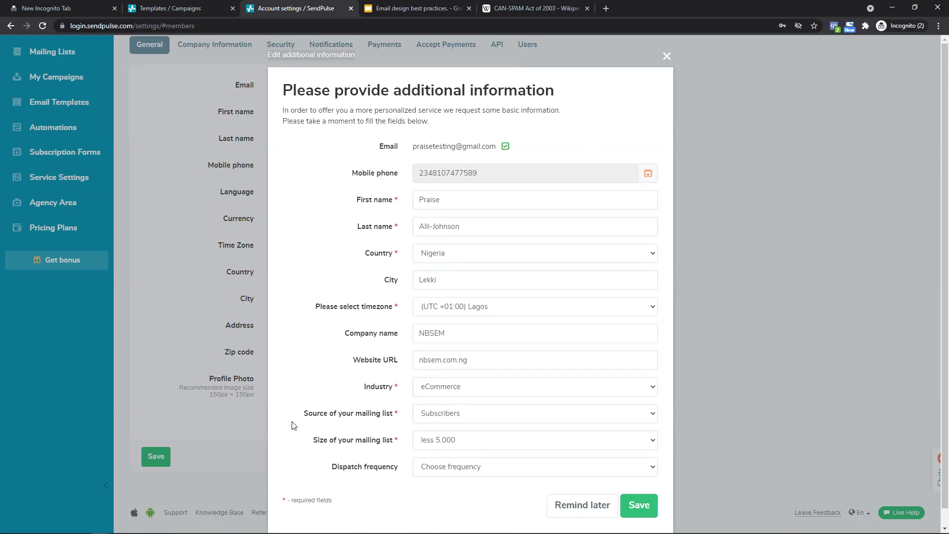
Review Source (keeping Subscribers) and Dispatch frequency options, then close the form unchanged.
{"action": "left_click", "coordinate": [440, 413]}
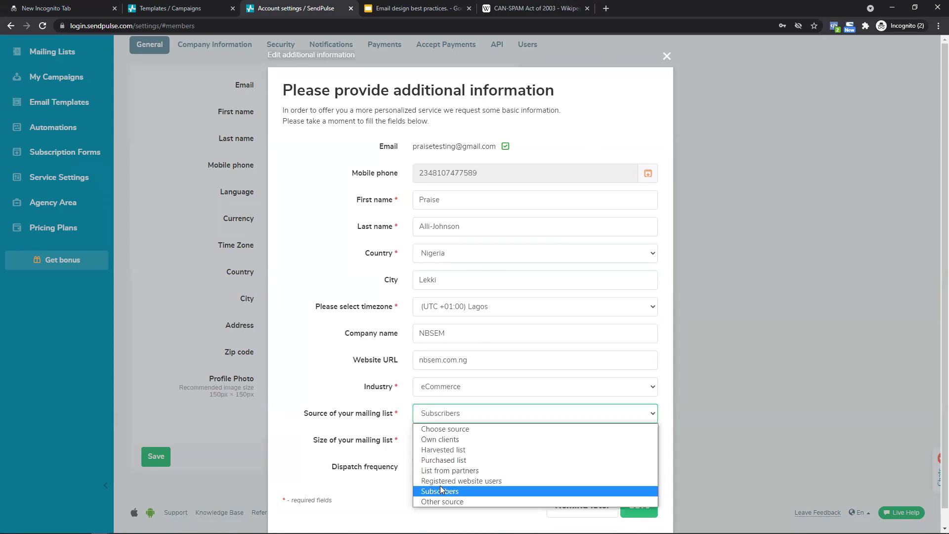
{"action": "left_click", "coordinate": [440, 491]}
{"action": "left_click", "coordinate": [460, 416]}
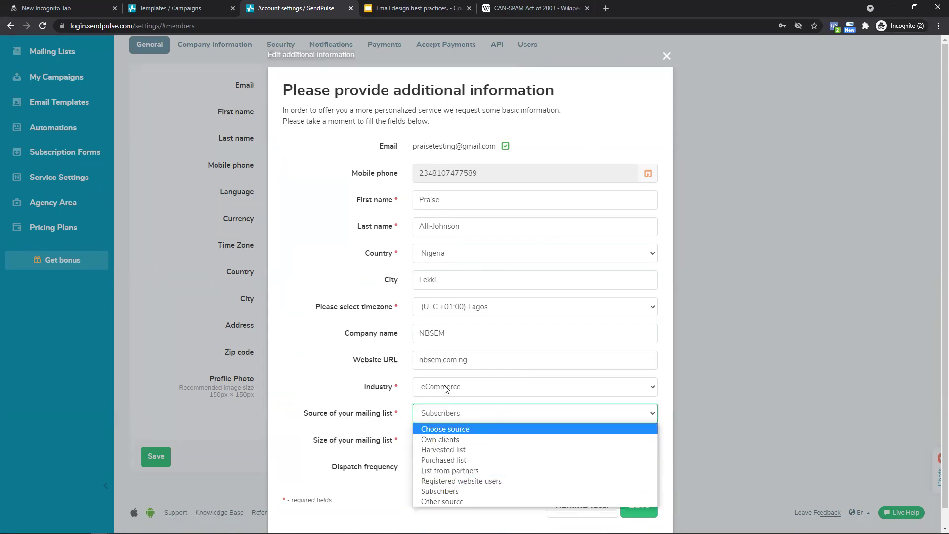
{"action": "left_click", "coordinate": [441, 491]}
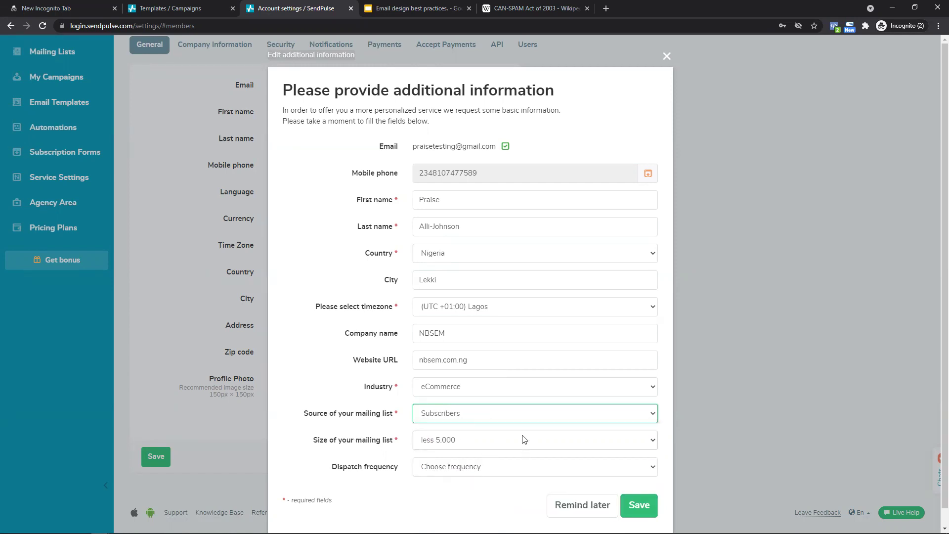
{"action": "left_click", "coordinate": [488, 472]}
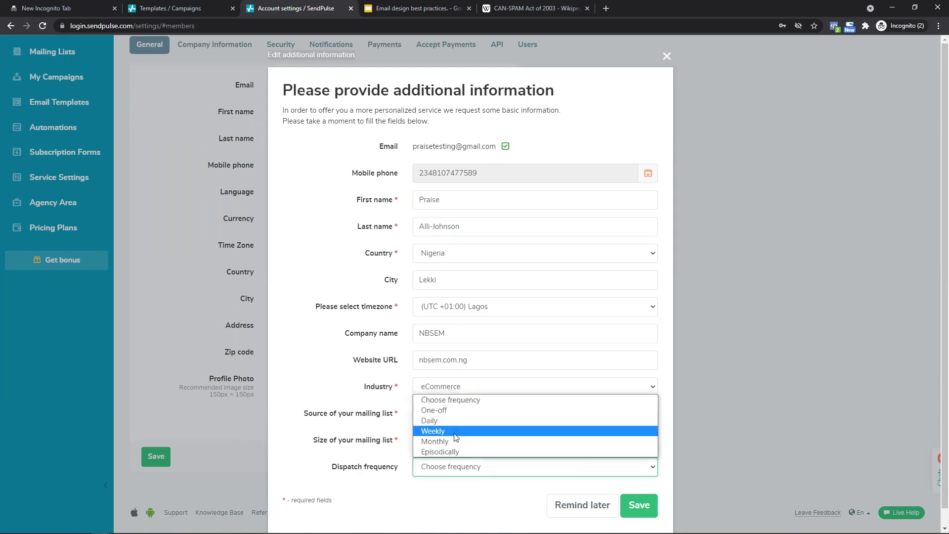
{"action": "left_click", "coordinate": [460, 490]}
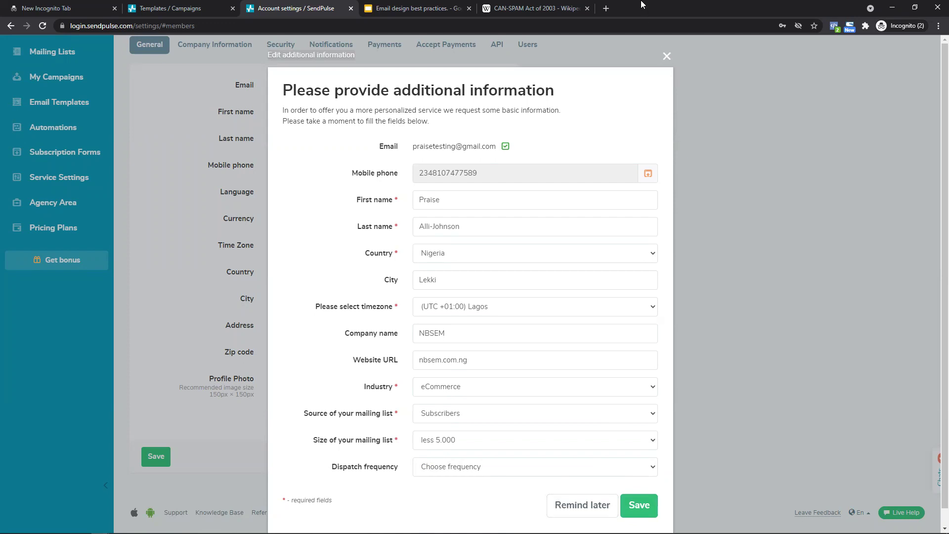
{"action": "left_click", "coordinate": [667, 56]}
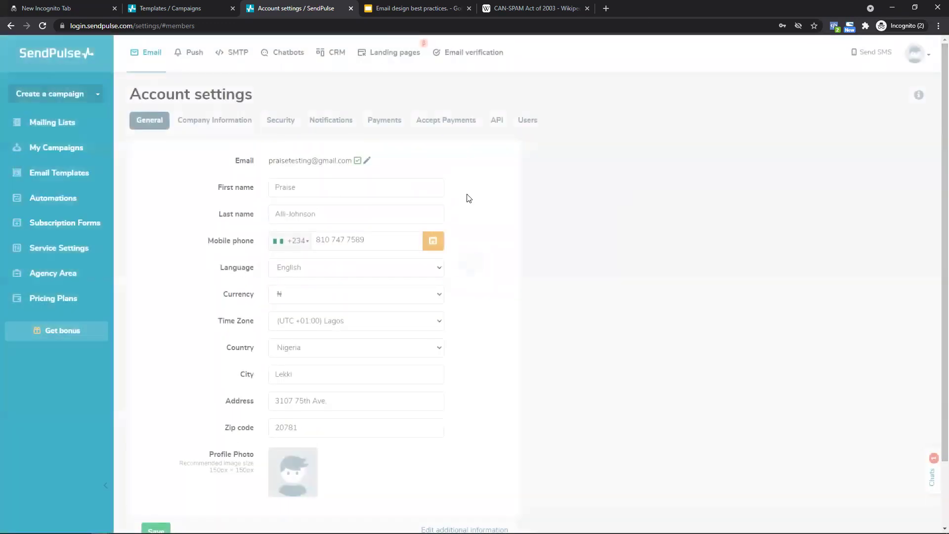
Show Company information and check the company name NBSEM.
{"action": "left_click", "coordinate": [213, 120]}
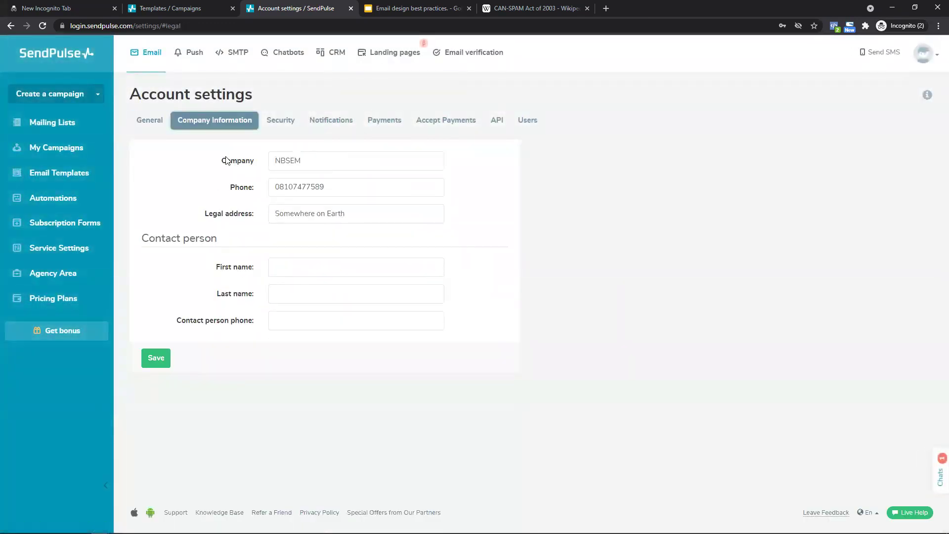
{"action": "left_click", "coordinate": [261, 161]}
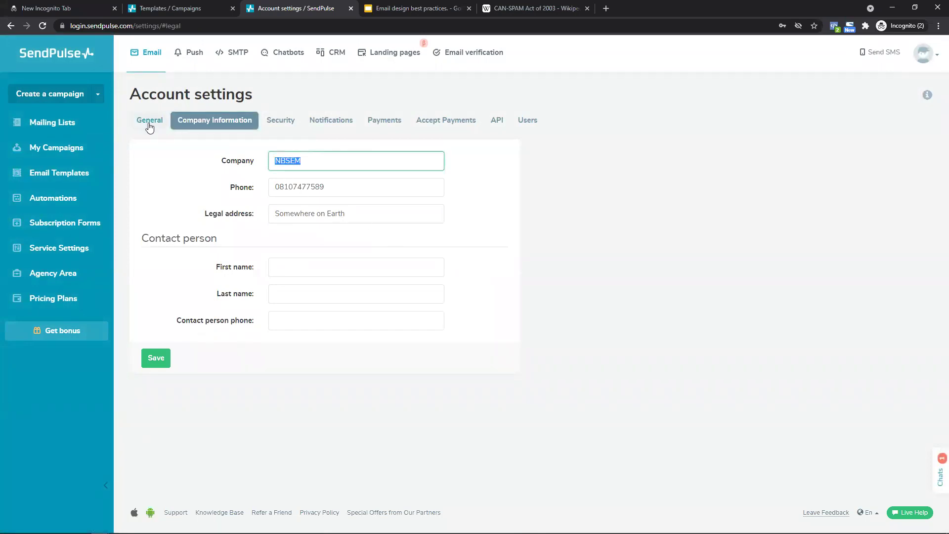
{"action": "left_click", "coordinate": [150, 124]}
{"action": "left_click", "coordinate": [237, 120]}
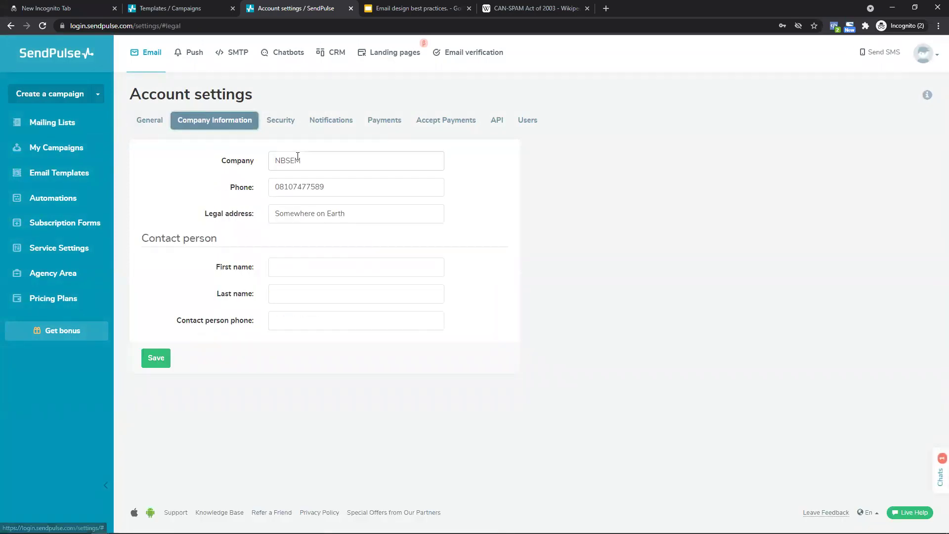
{"action": "left_click_drag", "start_coordinate": [302, 160], "coordinate": [256, 161]}
Check the filled-in phone number and the full legal address.
{"action": "left_click", "coordinate": [285, 190]}
{"action": "left_click", "coordinate": [288, 214]}
{"action": "left_click", "coordinate": [336, 185]}
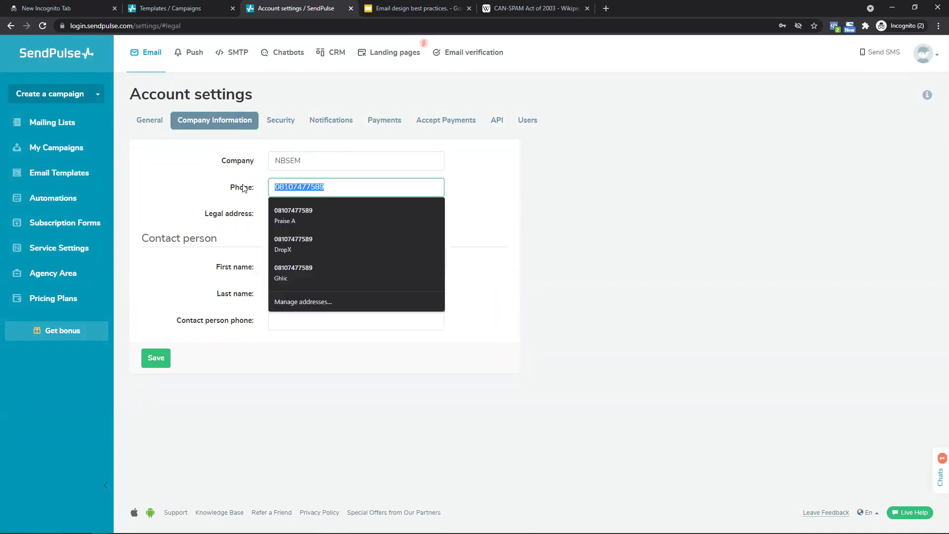
{"action": "left_click", "coordinate": [471, 205]}
{"action": "left_click_drag", "start_coordinate": [353, 211], "coordinate": [190, 215]}
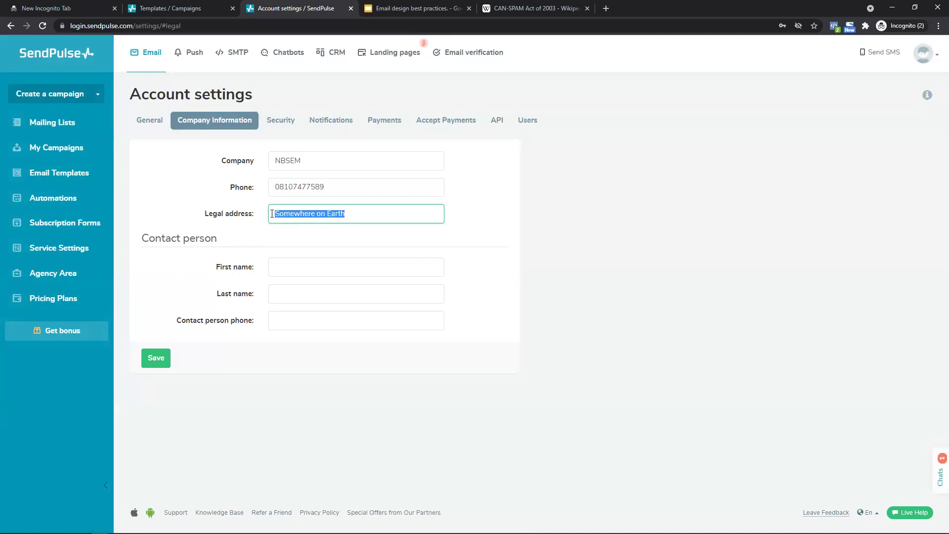
{"action": "left_click_drag", "start_coordinate": [348, 213], "coordinate": [211, 215]}
{"action": "left_click", "coordinate": [227, 238]}
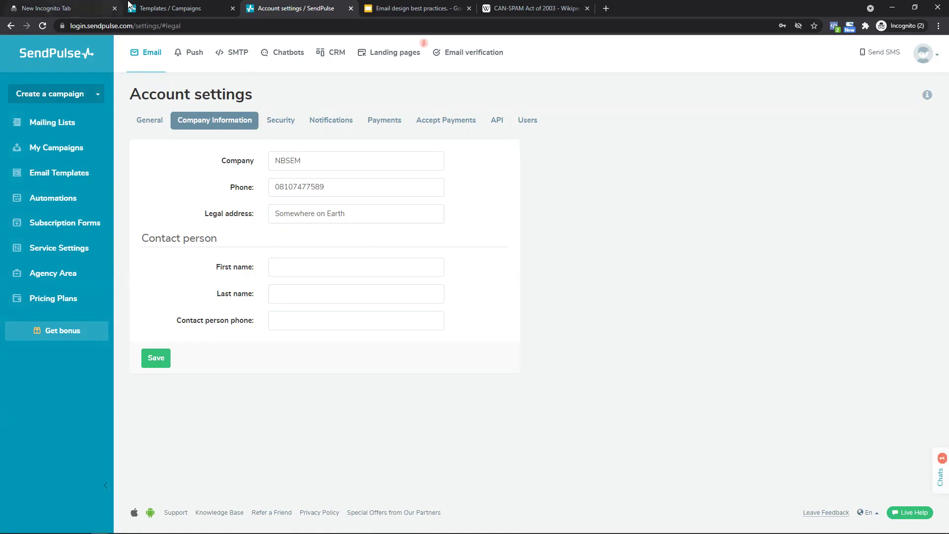
{"action": "mouse_move", "coordinate": [135, 4]}
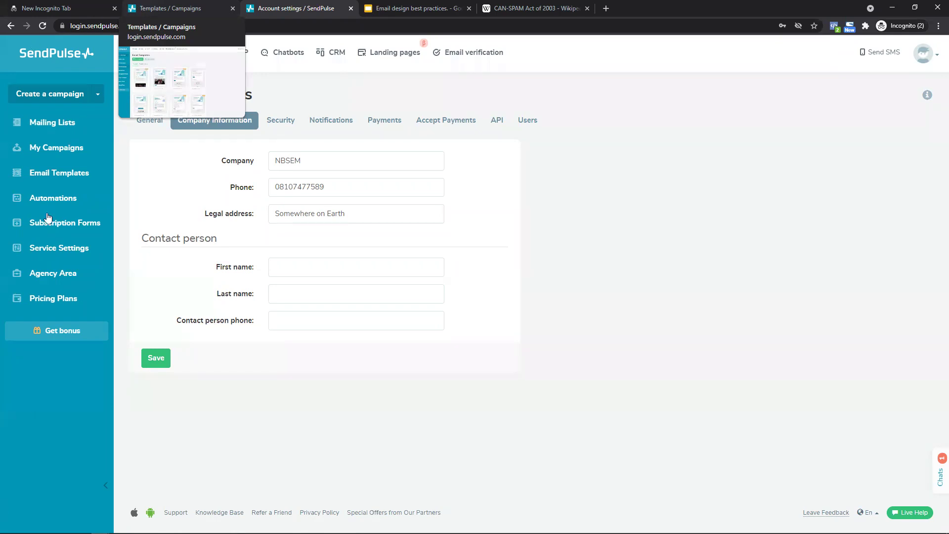
Open Service Settings and check the existing sender From address.
{"action": "left_click", "coordinate": [82, 247]}
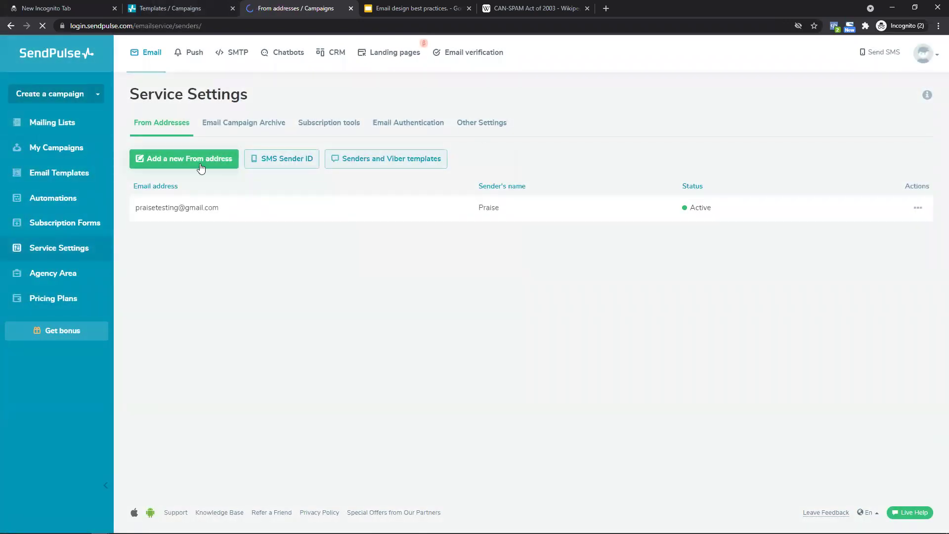
{"action": "left_click_drag", "start_coordinate": [233, 215], "coordinate": [134, 215]}
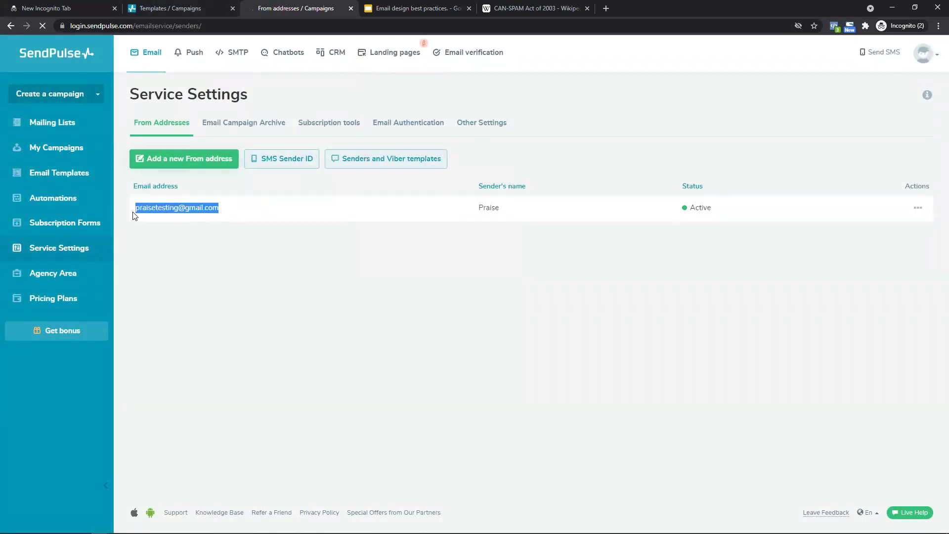
{"action": "left_click", "coordinate": [178, 232]}
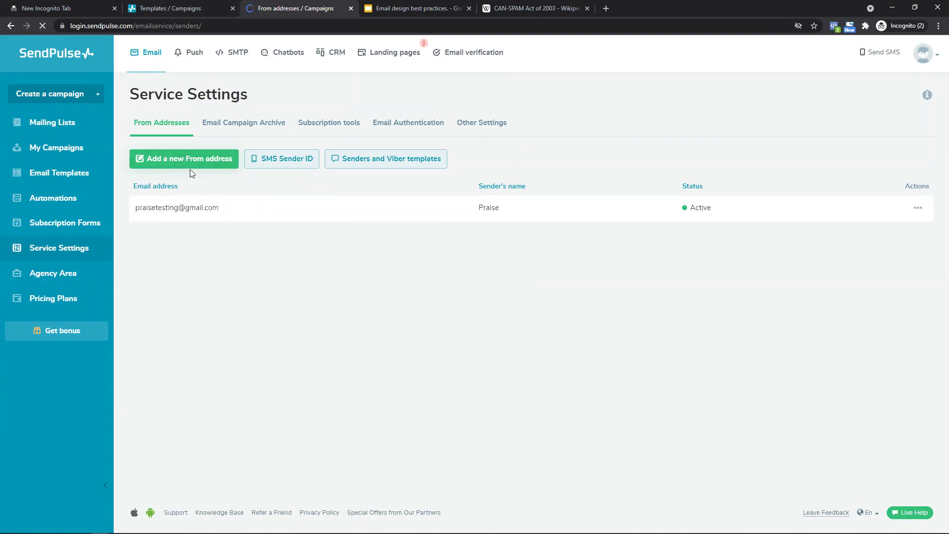
Draft a new From address, entering a sender e-mail and the sender's name.
{"action": "left_click", "coordinate": [189, 168]}
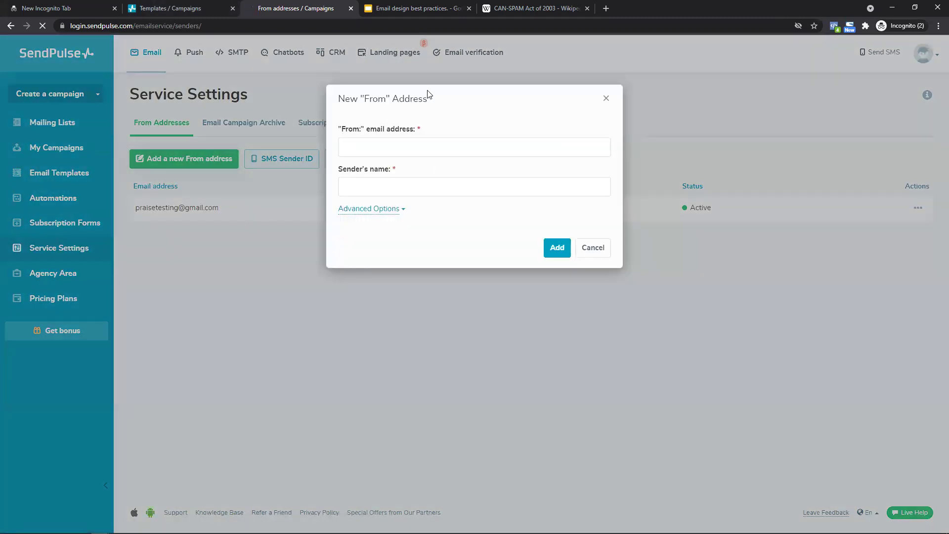
{"action": "left_click", "coordinate": [421, 145]}
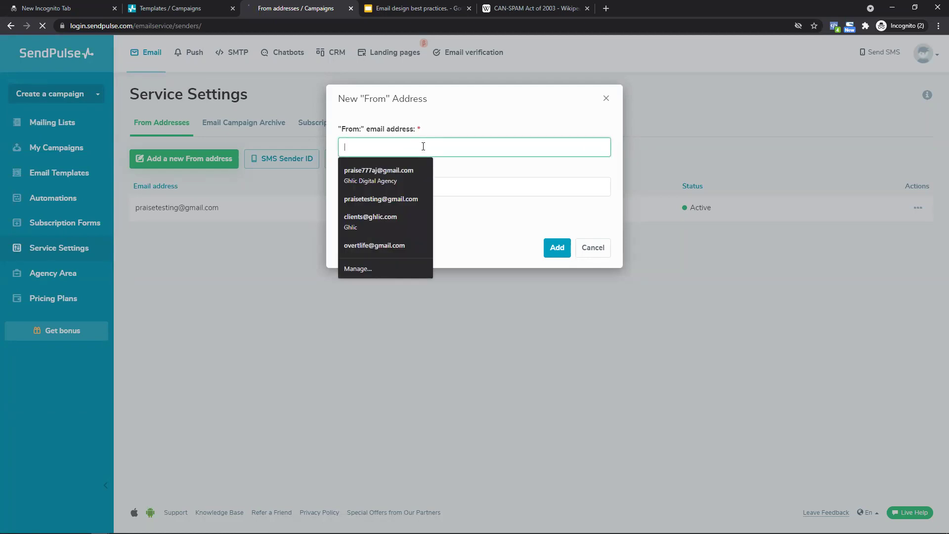
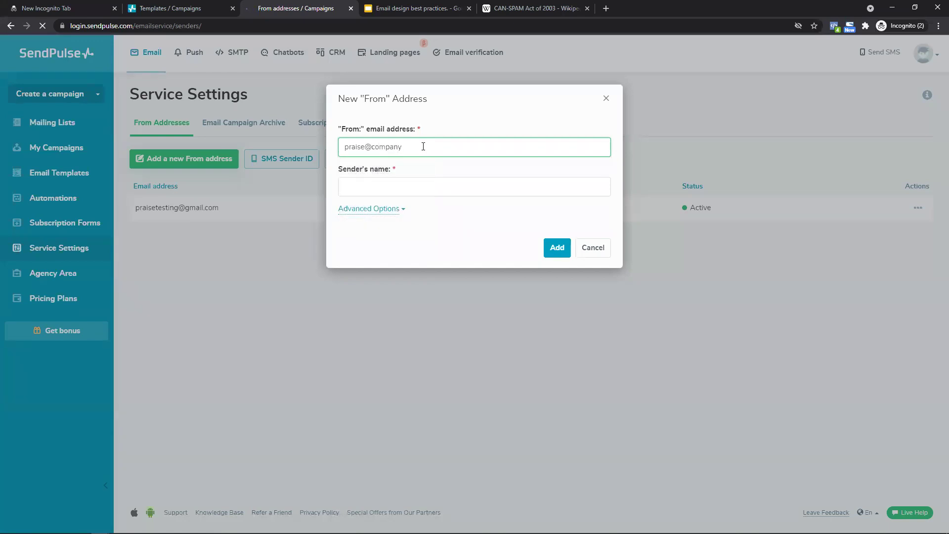
{"action": "key", "text": "Tab"}
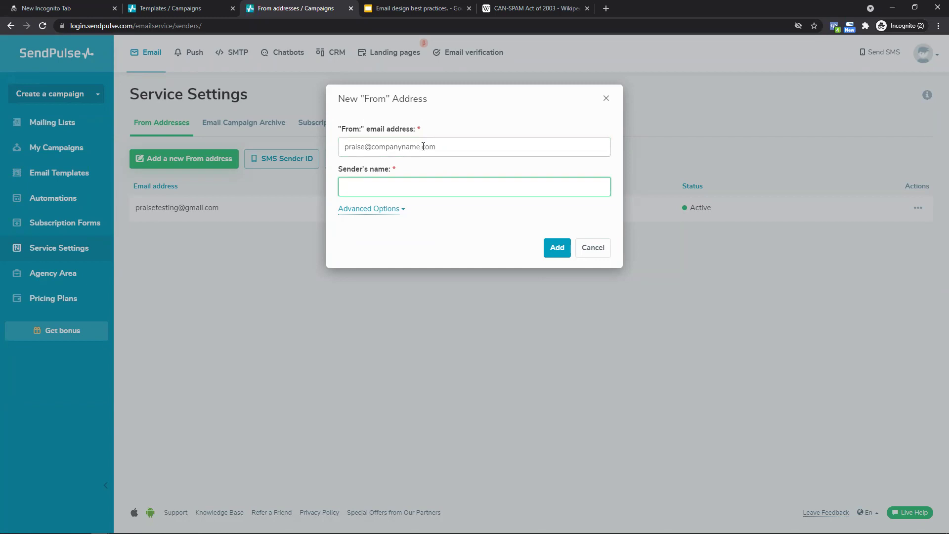
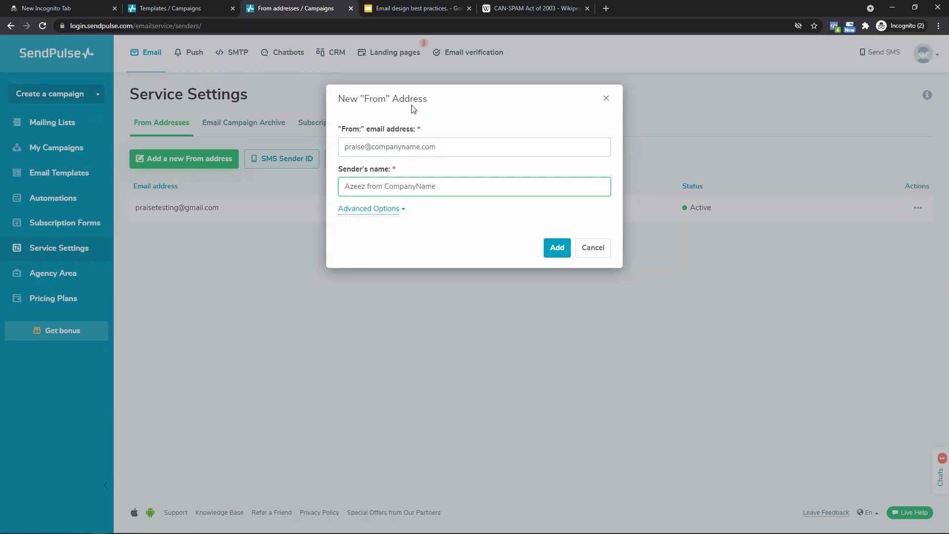
Review the drafted sender name and e-mail, then close the form without adding it.
{"action": "left_click_drag", "start_coordinate": [338, 170], "coordinate": [457, 170]}
{"action": "left_click", "coordinate": [458, 170]}
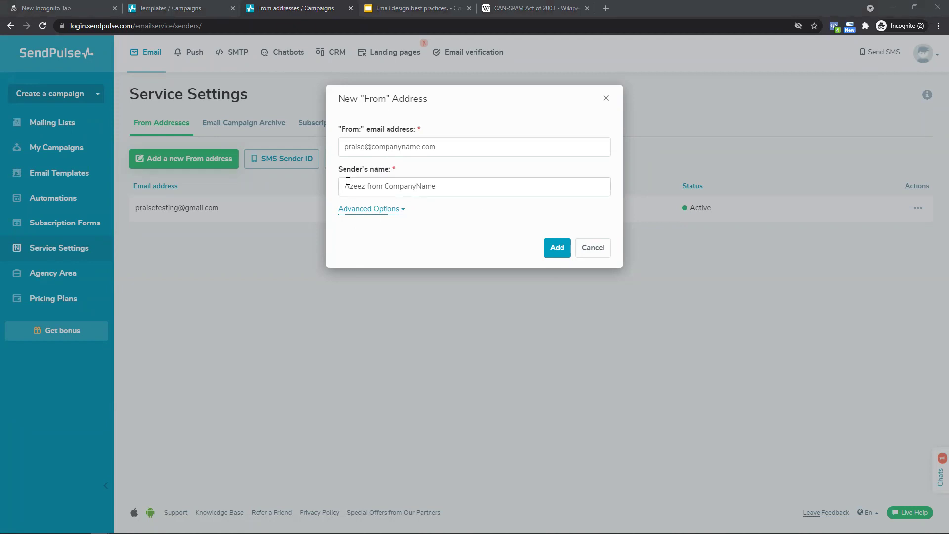
{"action": "triple_click", "coordinate": [506, 185]}
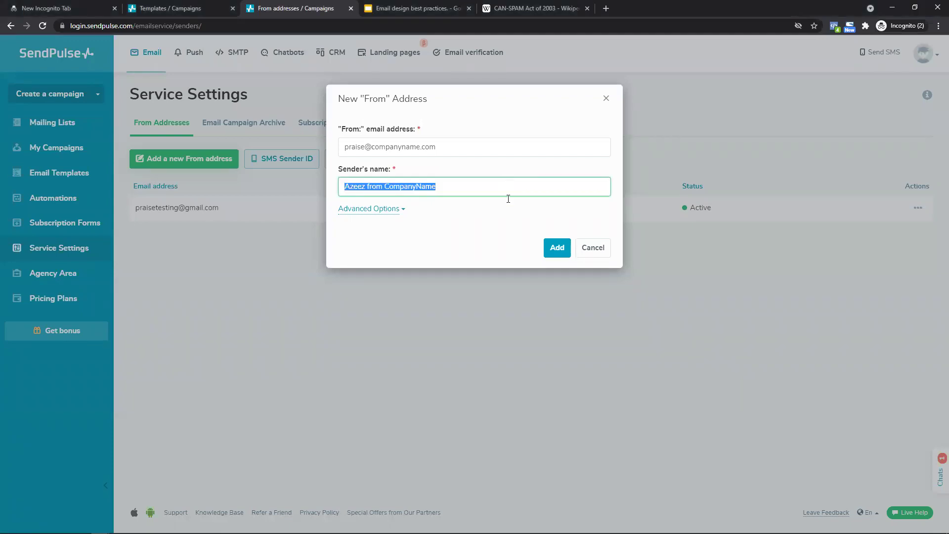
{"action": "triple_click", "coordinate": [491, 142]}
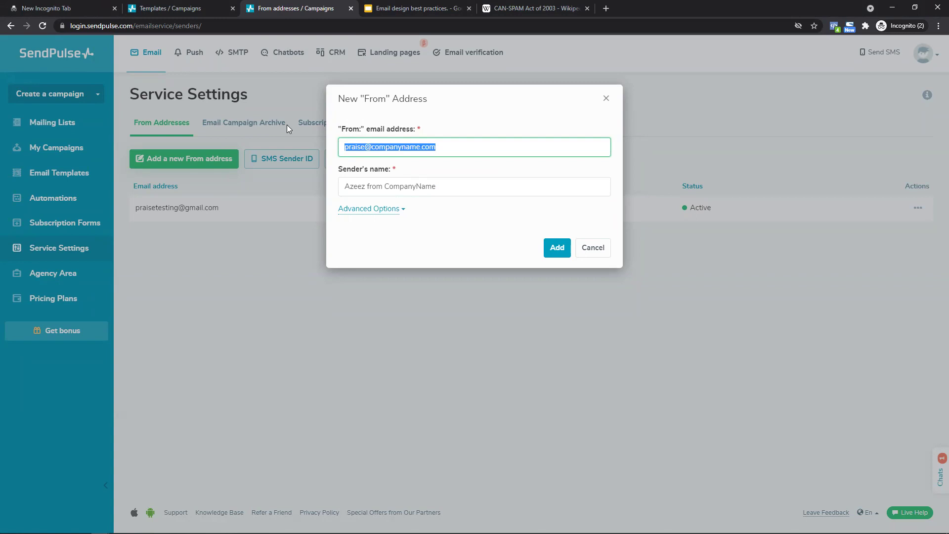
{"action": "left_click", "coordinate": [604, 98]}
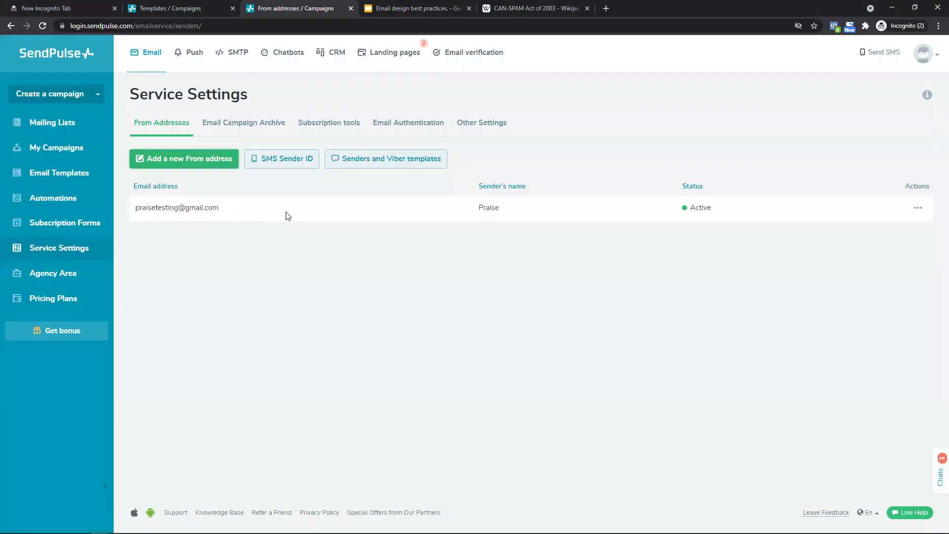
Review the DMARC and own tracking domain options under Email Authentication, then return to templates.
{"action": "left_click", "coordinate": [424, 134]}
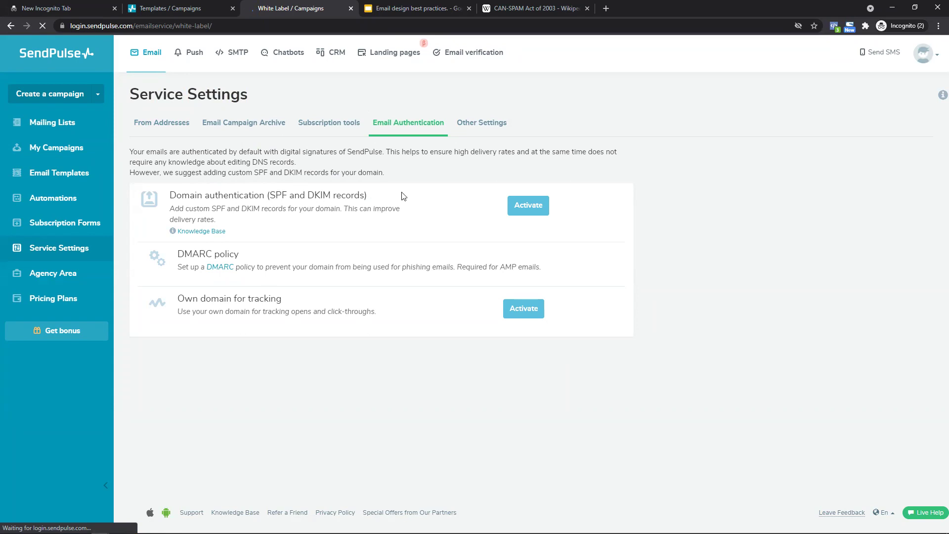
{"action": "left_click_drag", "start_coordinate": [178, 249], "coordinate": [272, 263]}
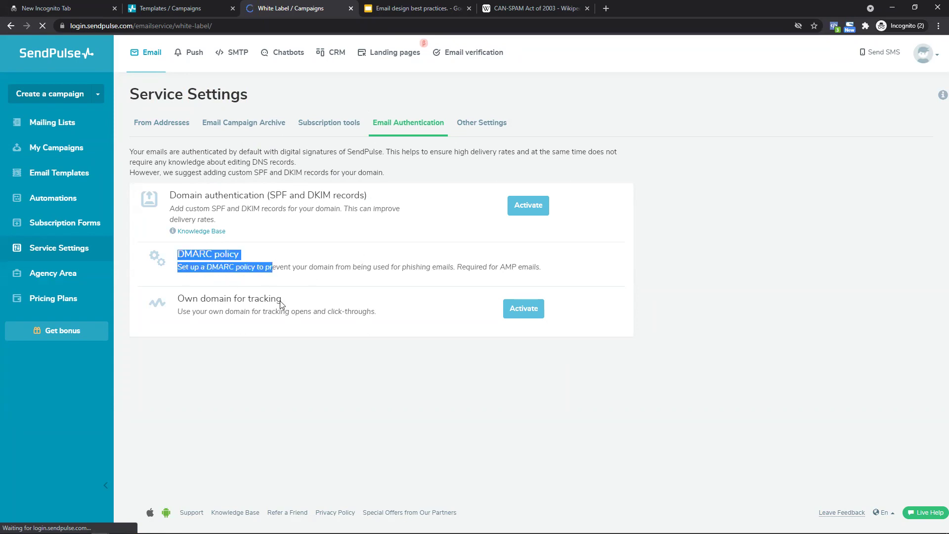
{"action": "left_click", "coordinate": [232, 304]}
{"action": "left_click_drag", "start_coordinate": [169, 300], "coordinate": [283, 299]}
{"action": "left_click", "coordinate": [368, 376]}
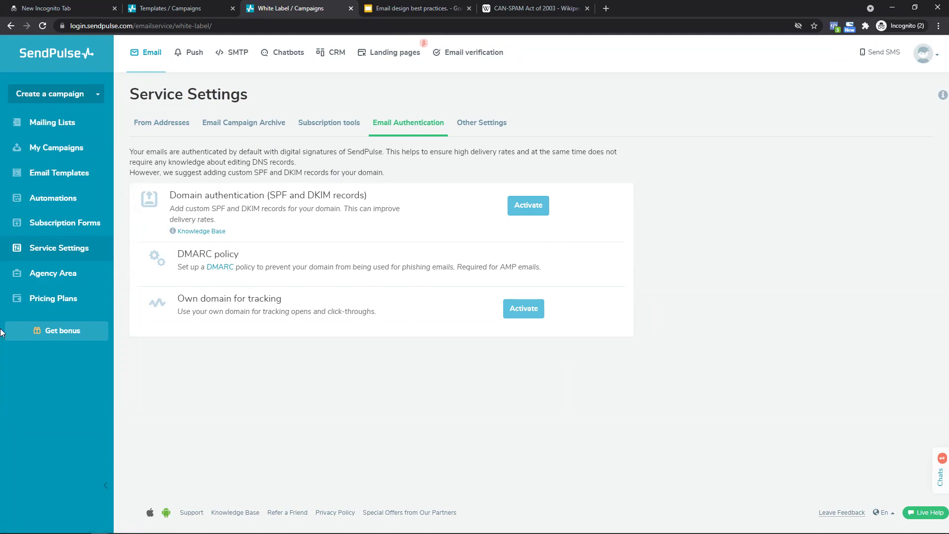
{"action": "left_click", "coordinate": [193, 6]}
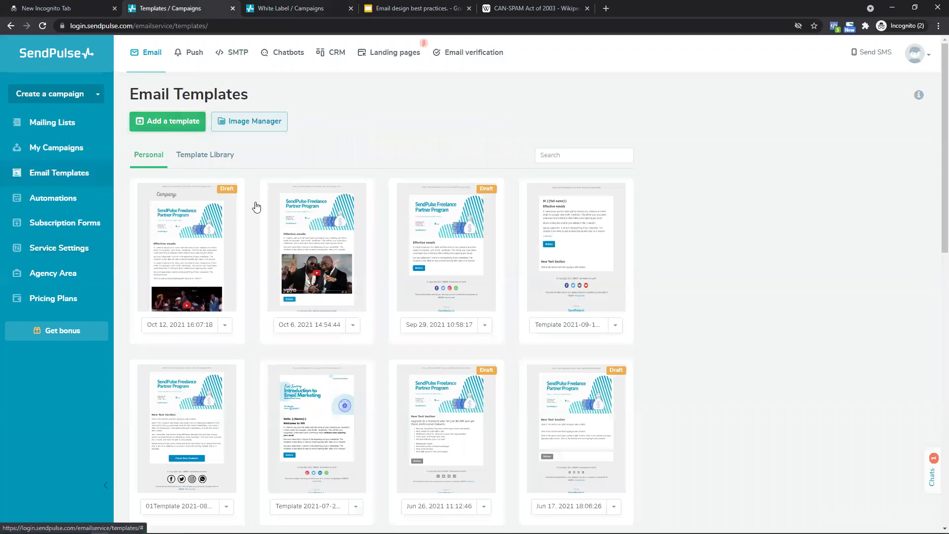
Start a new template and inspect the footer's current-year and sender company placeholders.
{"action": "left_click", "coordinate": [278, 199]}
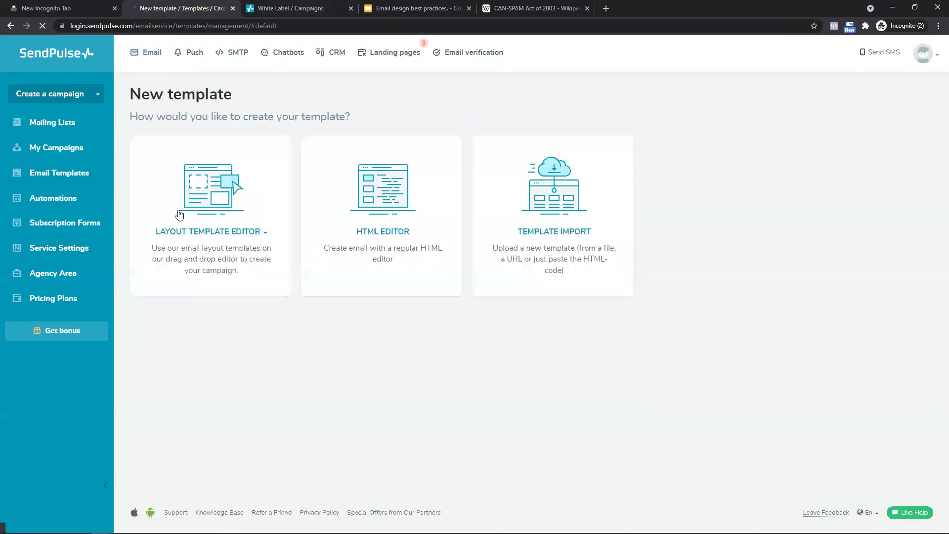
{"action": "mouse_move", "coordinate": [196, 205]}
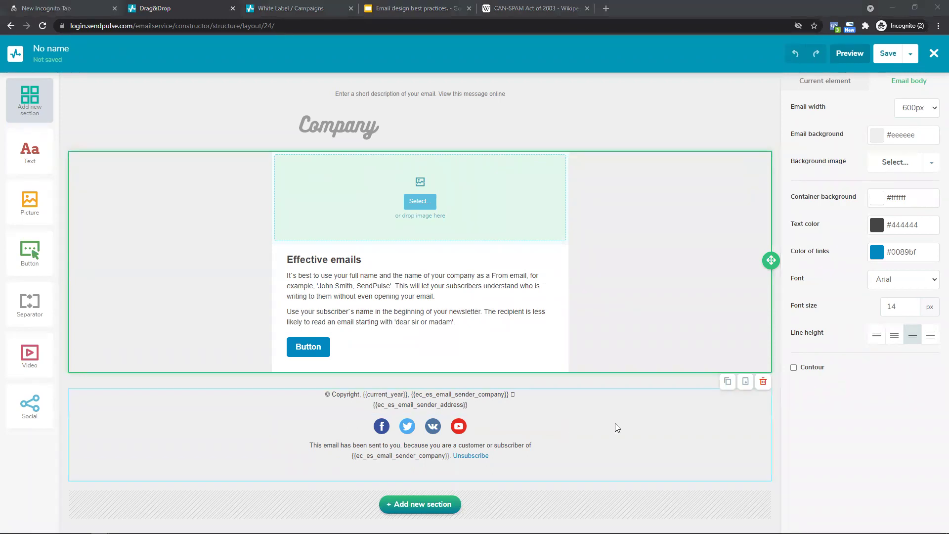
{"action": "left_click_drag", "start_coordinate": [363, 394], "coordinate": [404, 394]}
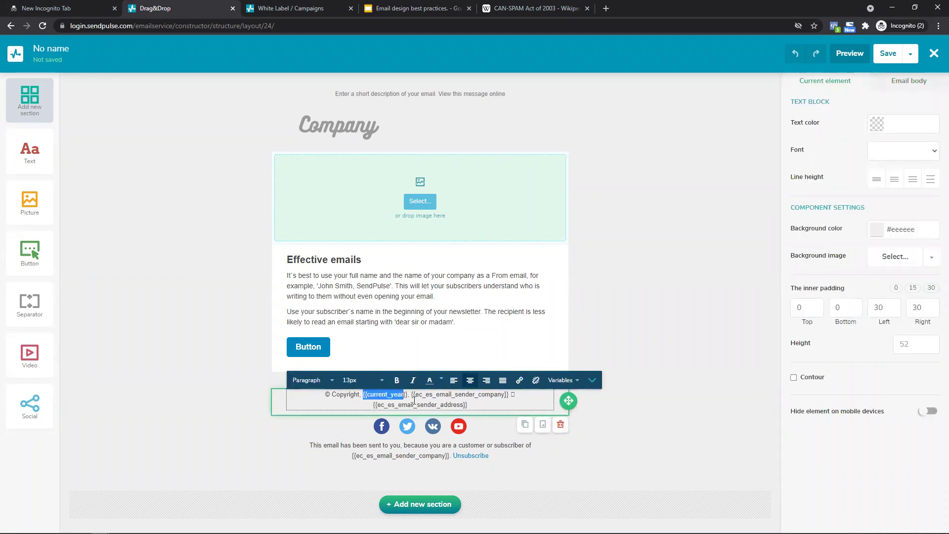
{"action": "left_click_drag", "start_coordinate": [412, 396], "coordinate": [512, 398]}
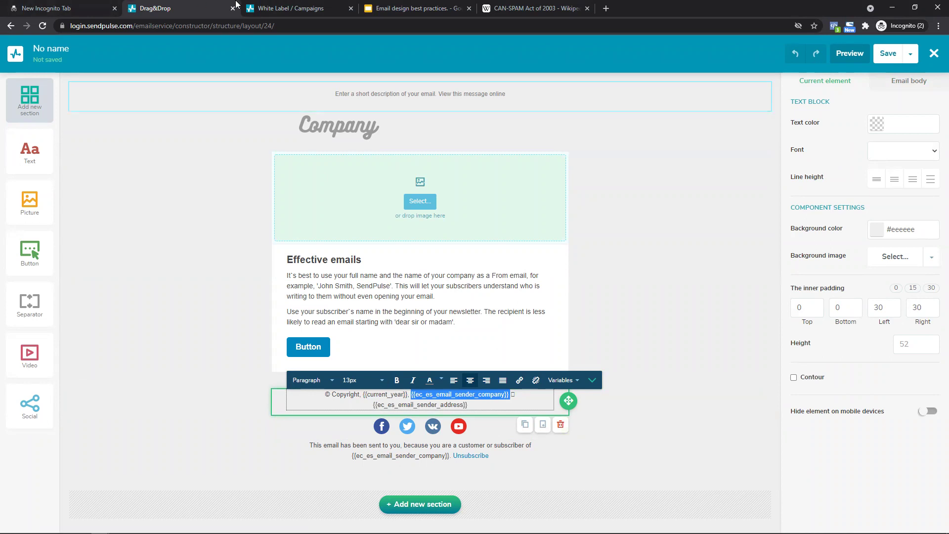
Load Account settings in the other tab, then check the copyright's sender address variable.
{"action": "left_click", "coordinate": [287, 8]}
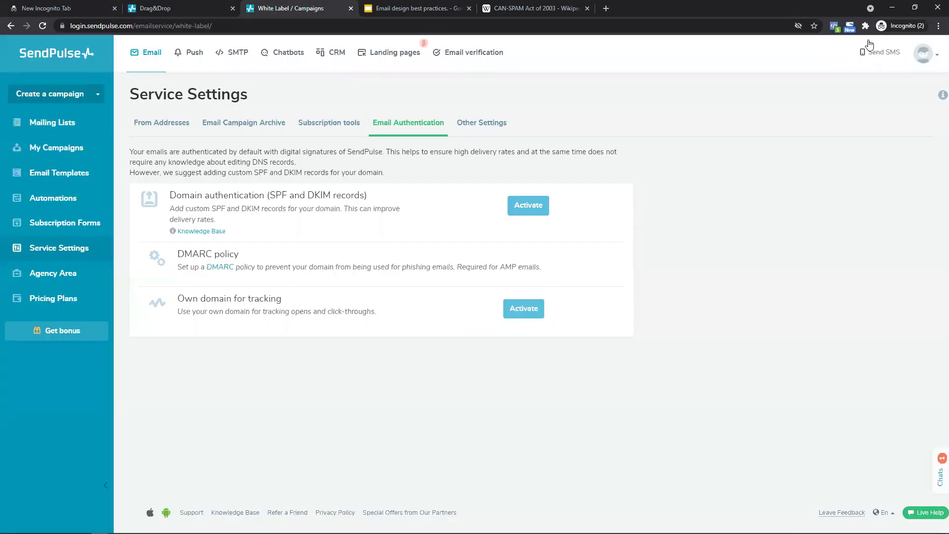
{"action": "left_click", "coordinate": [922, 60]}
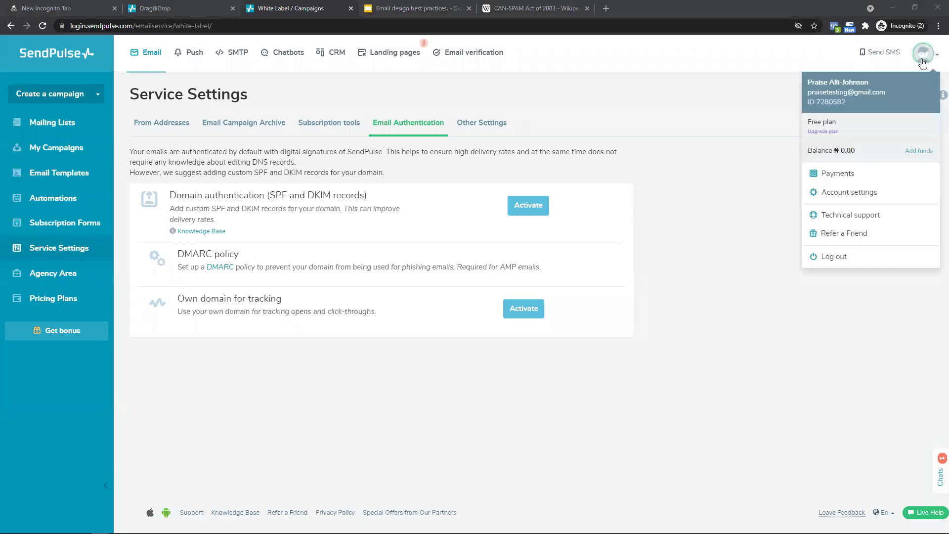
{"action": "left_click", "coordinate": [849, 193]}
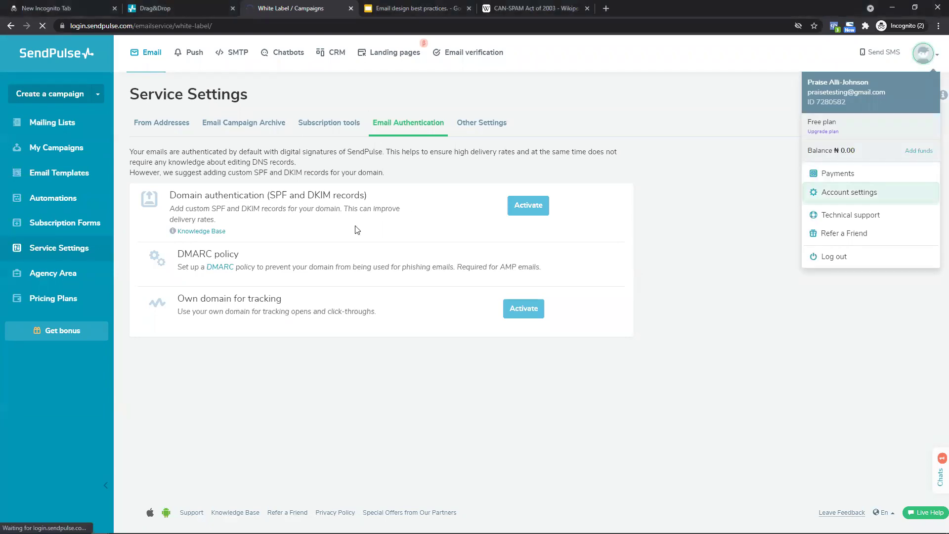
{"action": "key", "text": "ctrl+shift+Tab"}
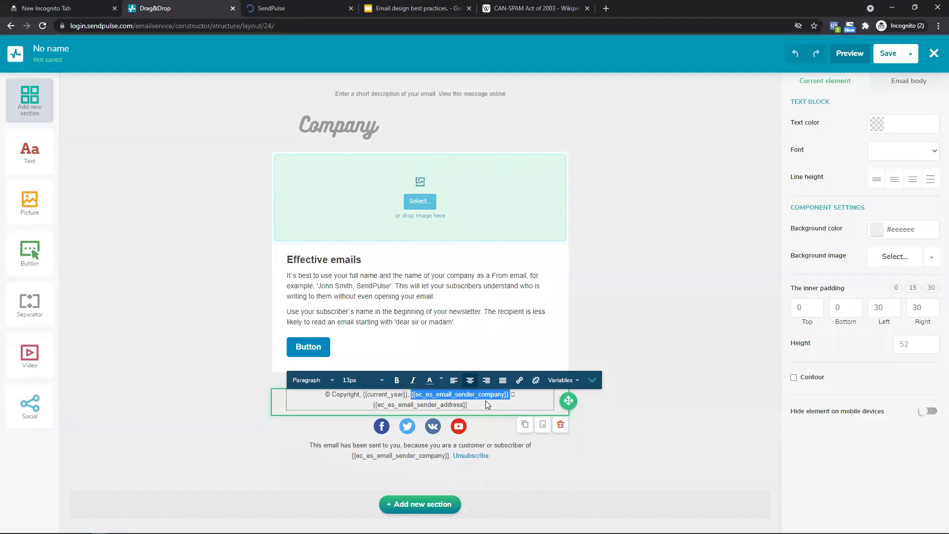
{"action": "left_click", "coordinate": [474, 401]}
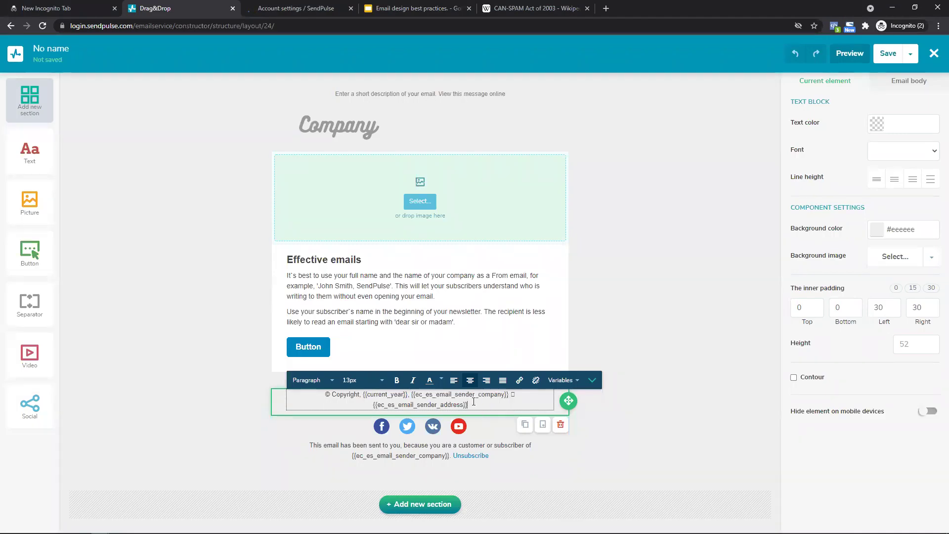
{"action": "left_click_drag", "start_coordinate": [473, 404], "coordinate": [372, 405]}
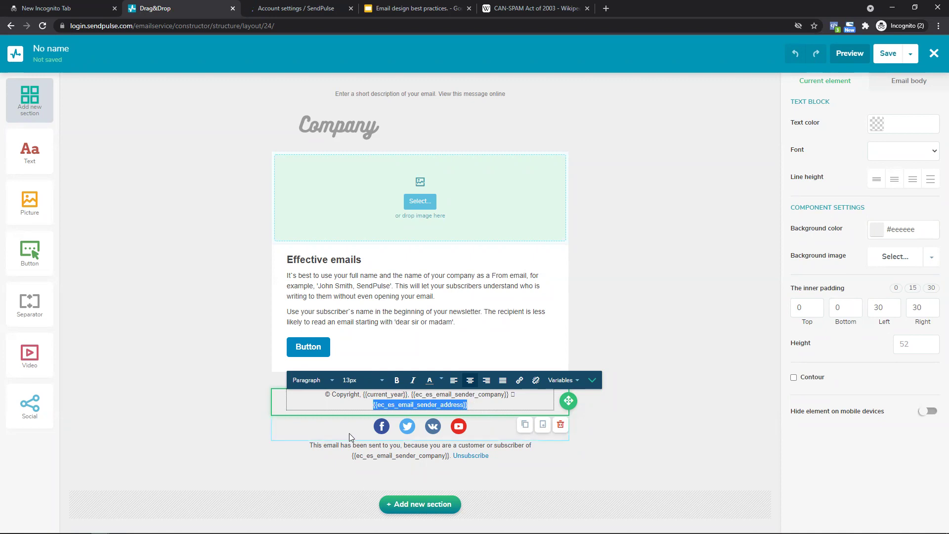
{"action": "left_click", "coordinate": [493, 420]}
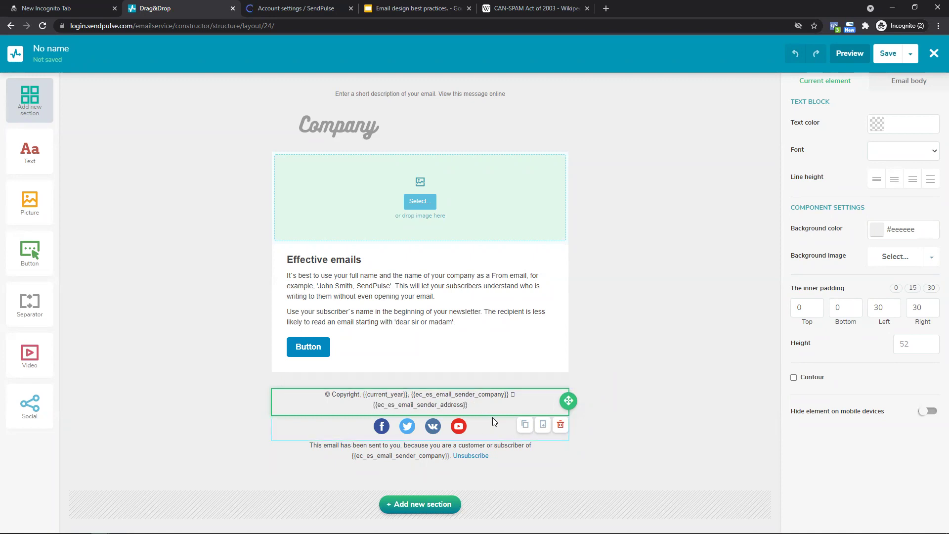
Add a trial Text block to the email, then delete that section.
{"action": "left_click", "coordinate": [364, 452]}
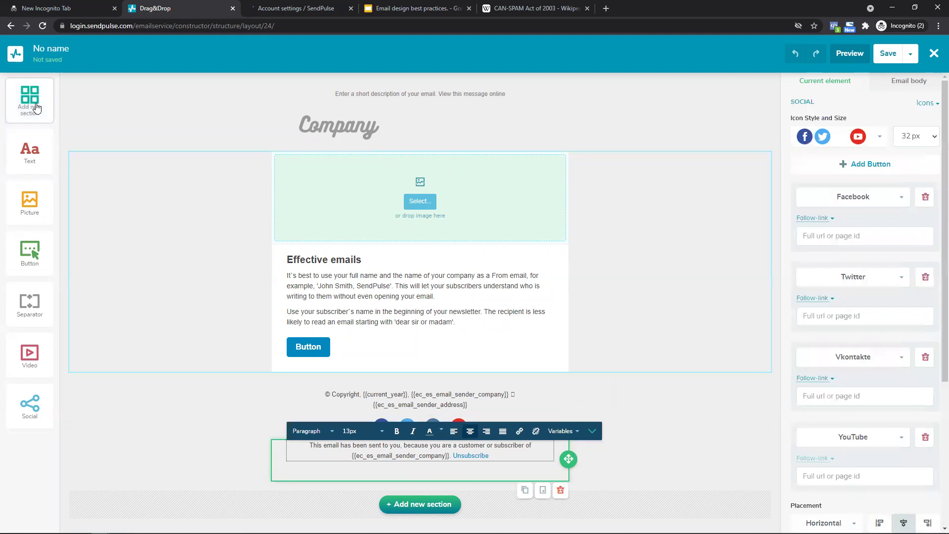
{"action": "left_click_drag", "start_coordinate": [30, 151], "coordinate": [346, 514]}
{"action": "left_click", "coordinate": [386, 506]}
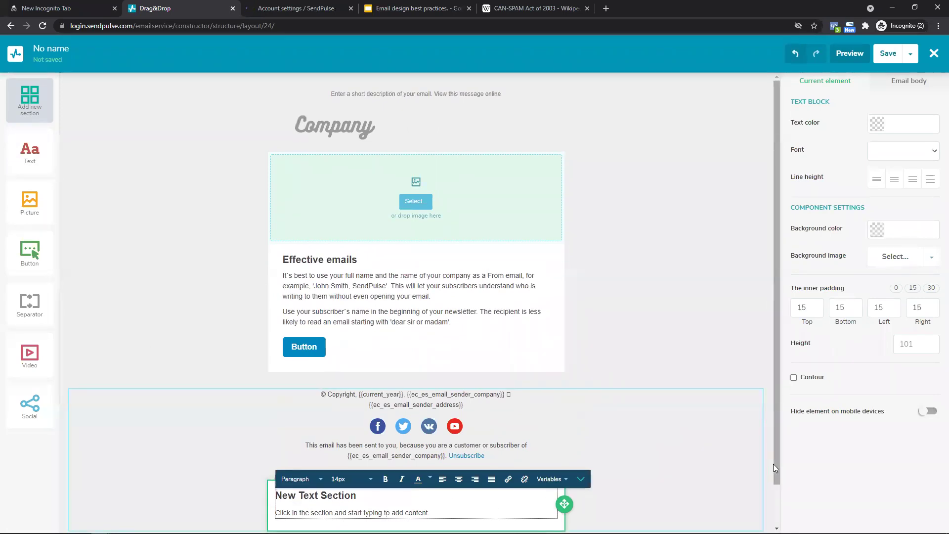
{"action": "scroll", "coordinate": [773, 467], "scroll_direction": "down", "scroll_amount": 1}
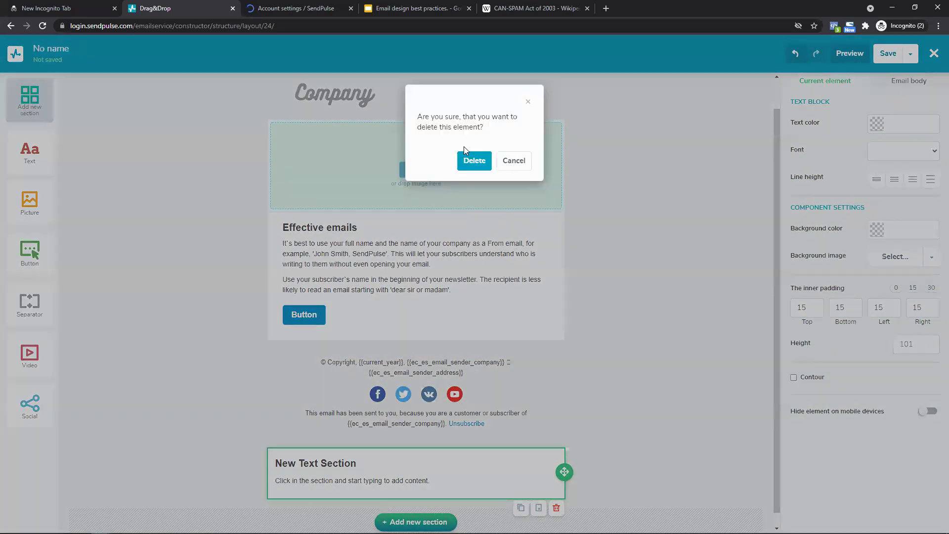
{"action": "left_click", "coordinate": [469, 160]}
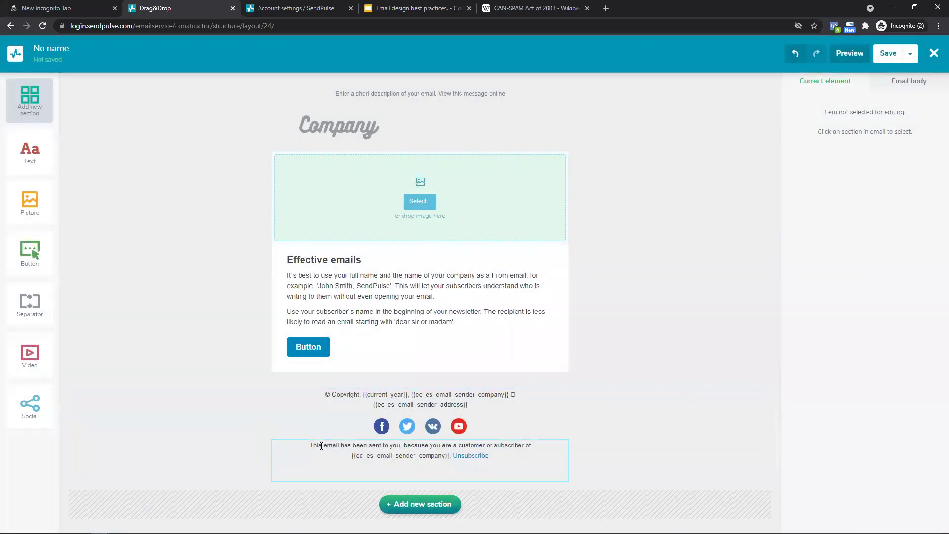
Check the Unsubscribe notice against the CAN-SPAM article, then select the social icons block.
{"action": "left_click", "coordinate": [316, 458]}
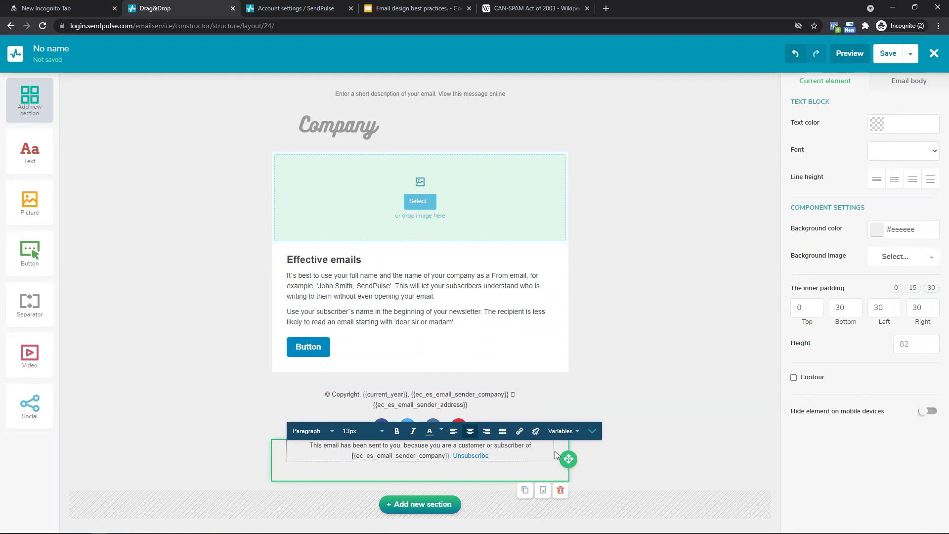
{"action": "left_click_drag", "start_coordinate": [352, 458], "coordinate": [450, 456]}
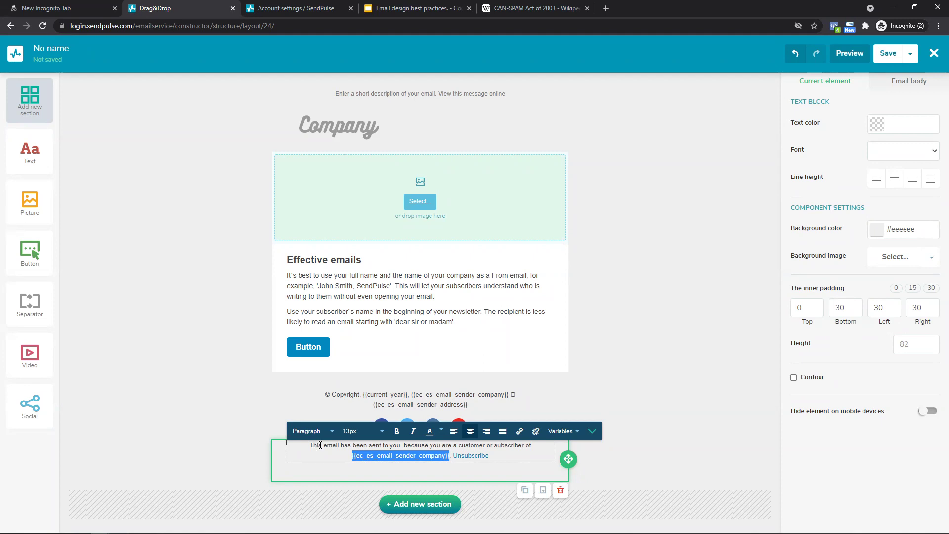
{"action": "left_click", "coordinate": [237, 420]}
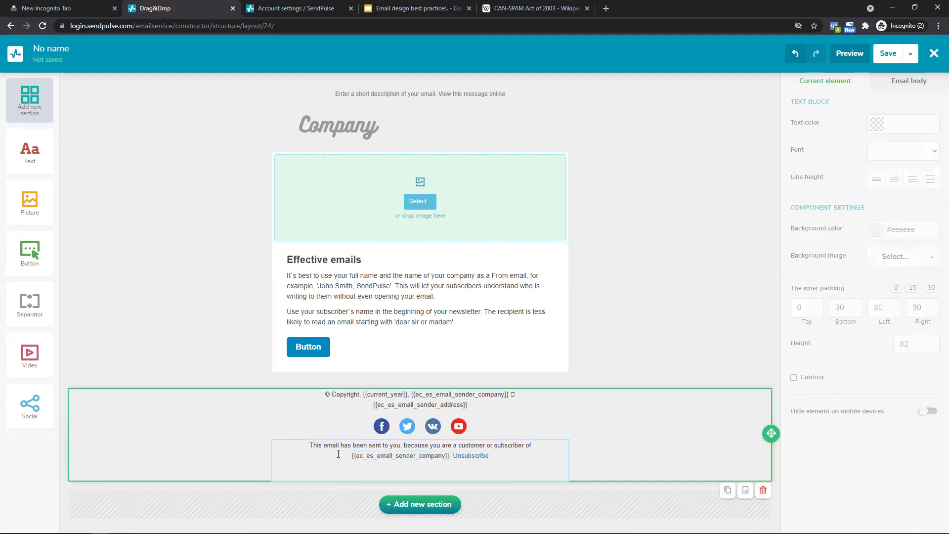
{"action": "left_click", "coordinate": [503, 457]}
{"action": "left_click_drag", "start_coordinate": [498, 457], "coordinate": [455, 459]}
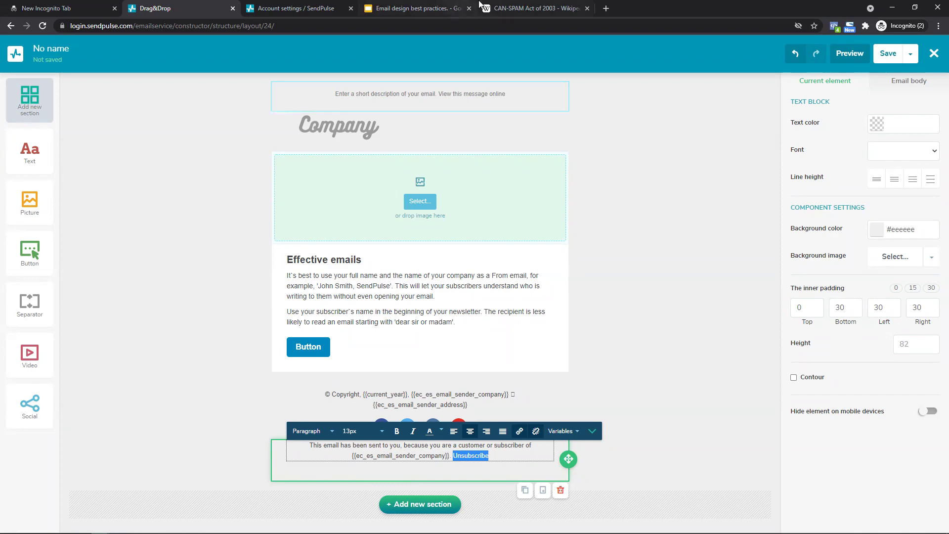
{"action": "left_click", "coordinate": [525, 10]}
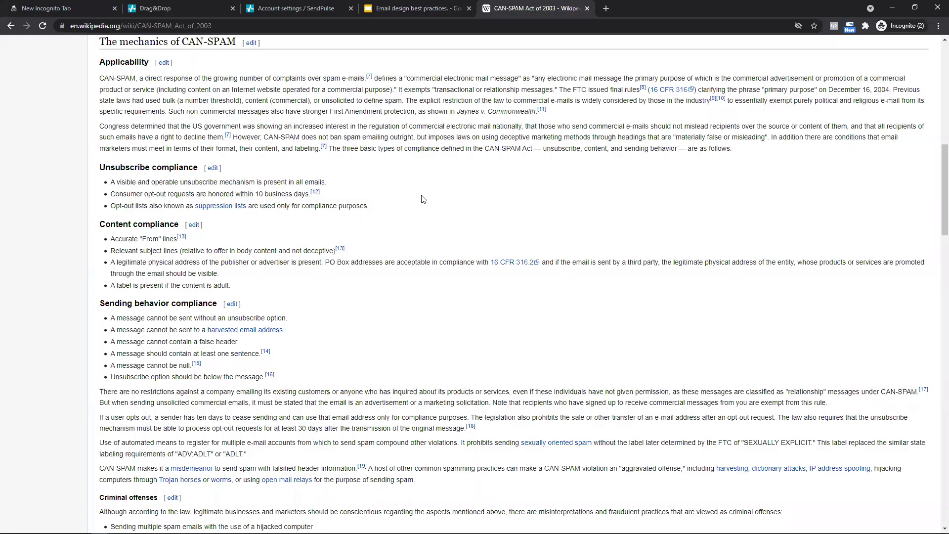
{"action": "left_click", "coordinate": [413, 7]}
{"action": "left_click", "coordinate": [179, 8]}
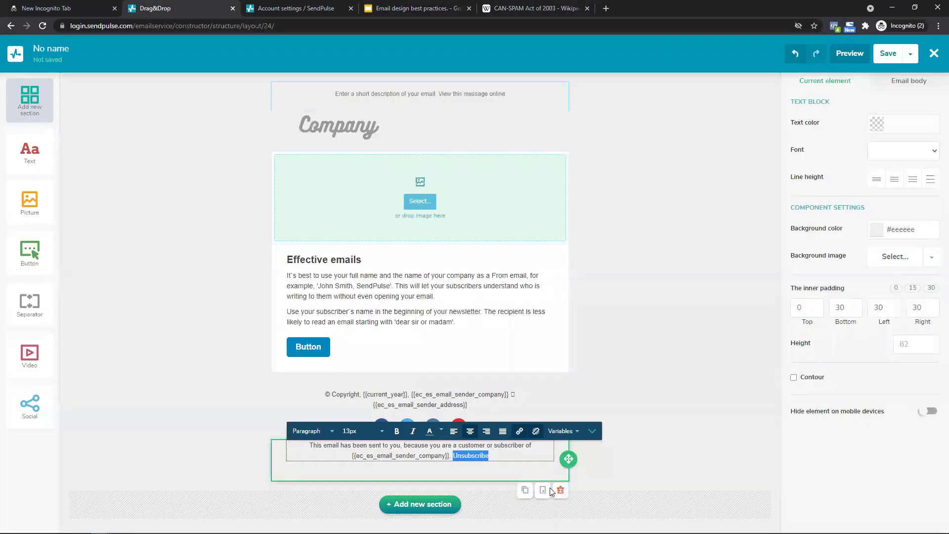
{"action": "left_click", "coordinate": [500, 457]}
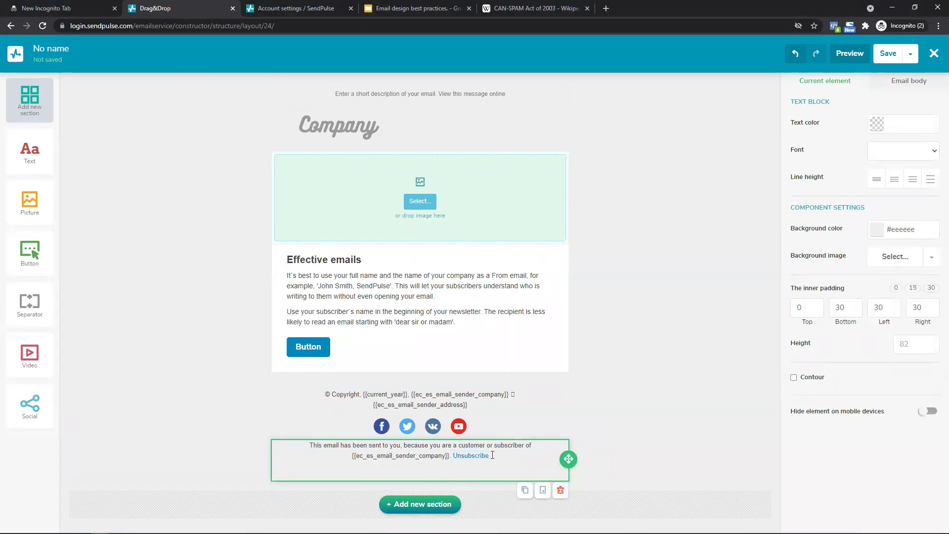
{"action": "left_click", "coordinate": [512, 423]}
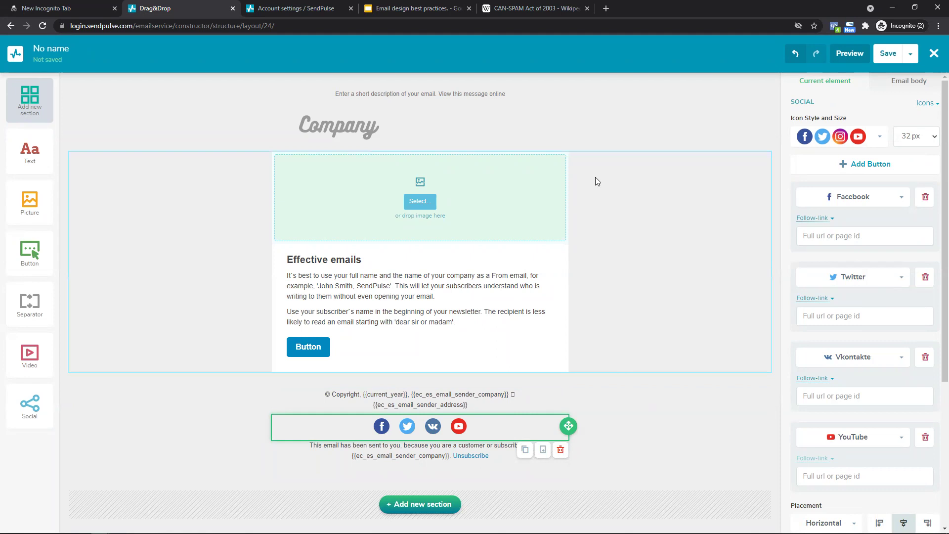
Apply the grey square icon style and swap Vkontakte to Instagram, YouTube to WhatsApp.
{"action": "left_click", "coordinate": [881, 142]}
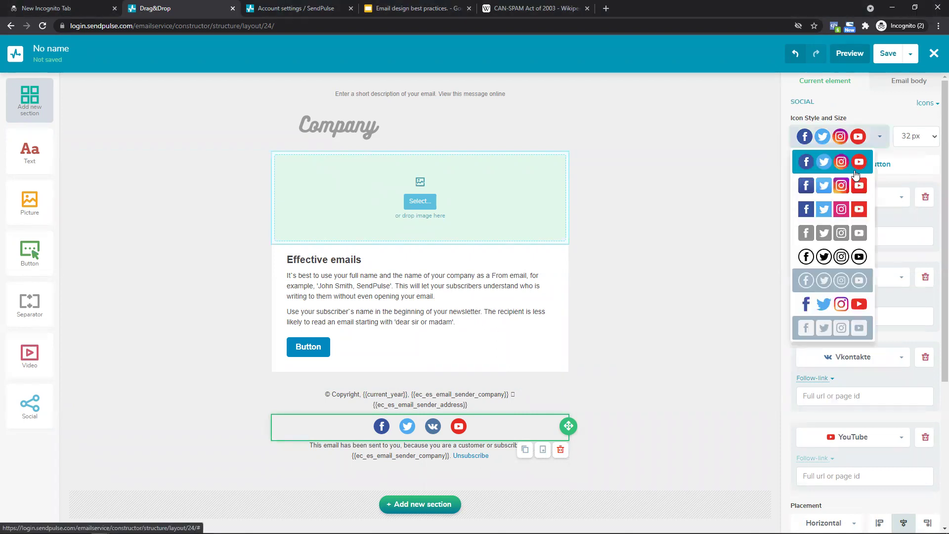
{"action": "left_click", "coordinate": [850, 232]}
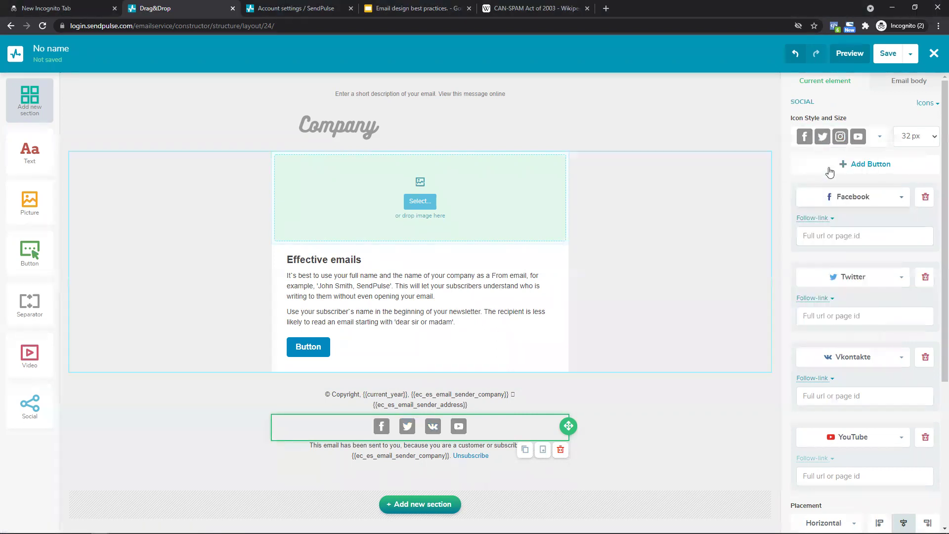
{"action": "left_click", "coordinate": [849, 361]}
{"action": "left_click", "coordinate": [840, 411]}
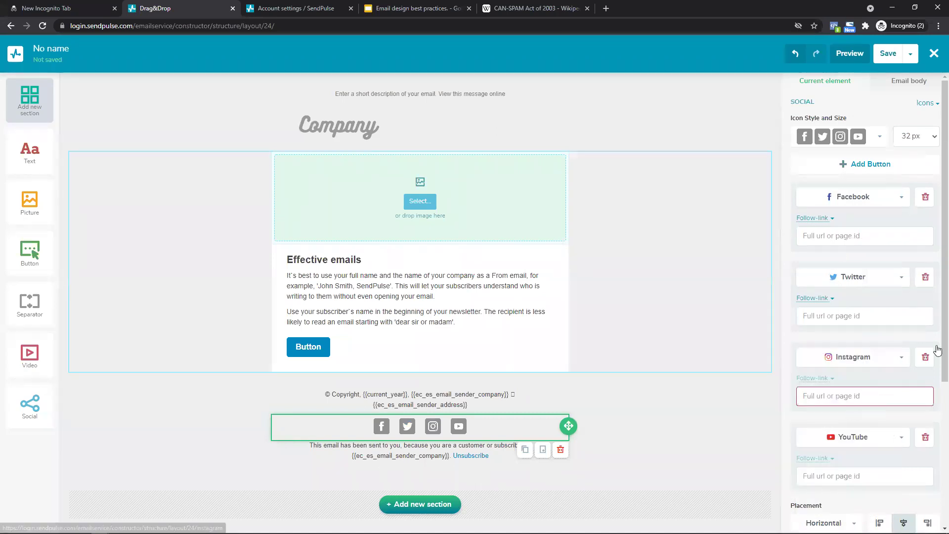
{"action": "scroll", "coordinate": [938, 350], "scroll_direction": "down", "scroll_amount": 3}
{"action": "left_click", "coordinate": [843, 287]}
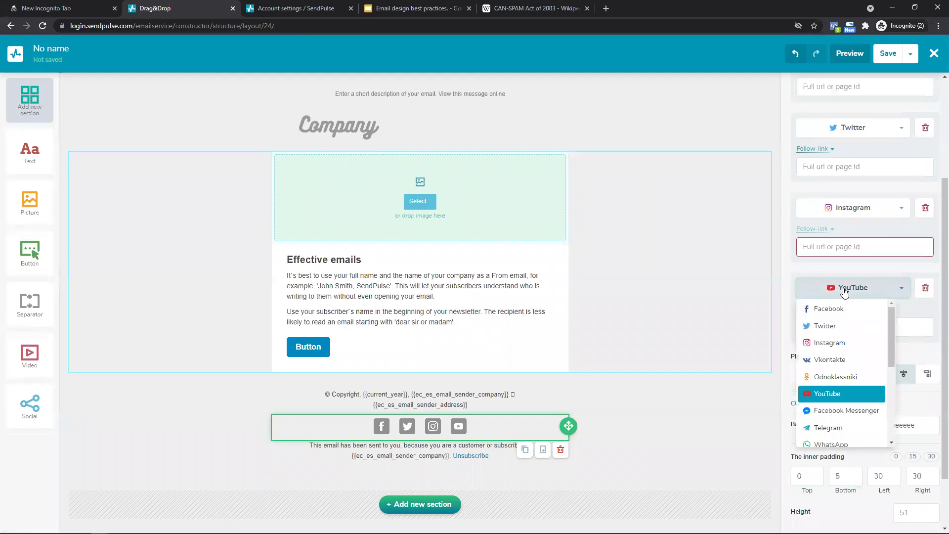
{"action": "left_click", "coordinate": [846, 447]}
{"action": "scroll", "coordinate": [862, 277], "scroll_direction": "up", "scroll_amount": 3}
Check the Facebook, Twitter, Instagram and WhatsApp link fields.
{"action": "left_click", "coordinate": [827, 236]}
{"action": "left_click", "coordinate": [825, 316]}
{"action": "scroll", "coordinate": [825, 315], "scroll_direction": "down", "scroll_amount": 3}
{"action": "left_click", "coordinate": [813, 243]}
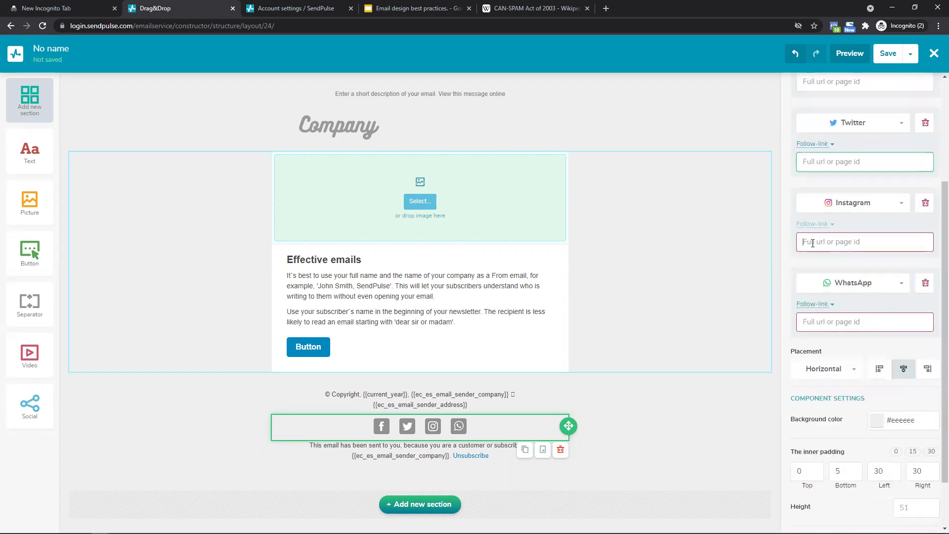
{"action": "left_click", "coordinate": [824, 322]}
{"action": "scroll", "coordinate": [936, 364], "scroll_direction": "down", "scroll_amount": 1}
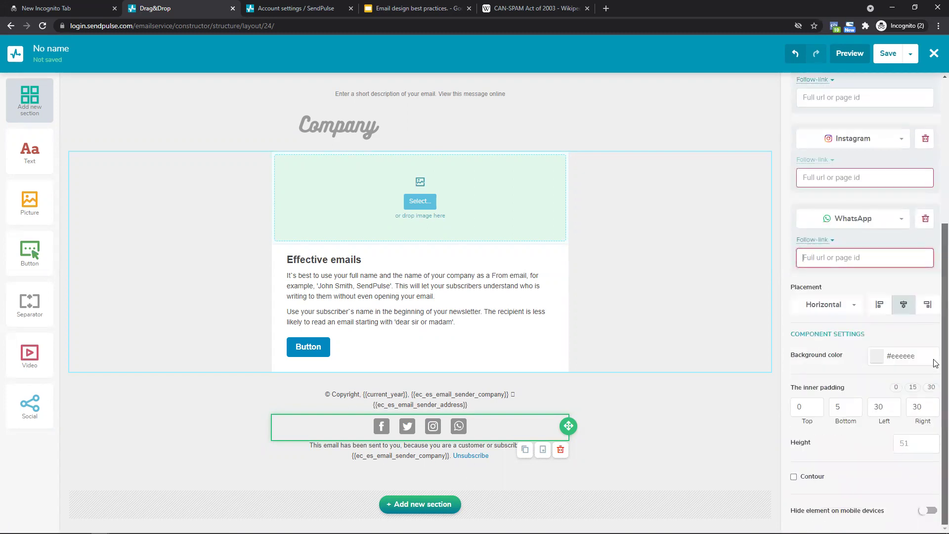
{"action": "scroll", "coordinate": [919, 361], "scroll_direction": "up", "scroll_amount": 2}
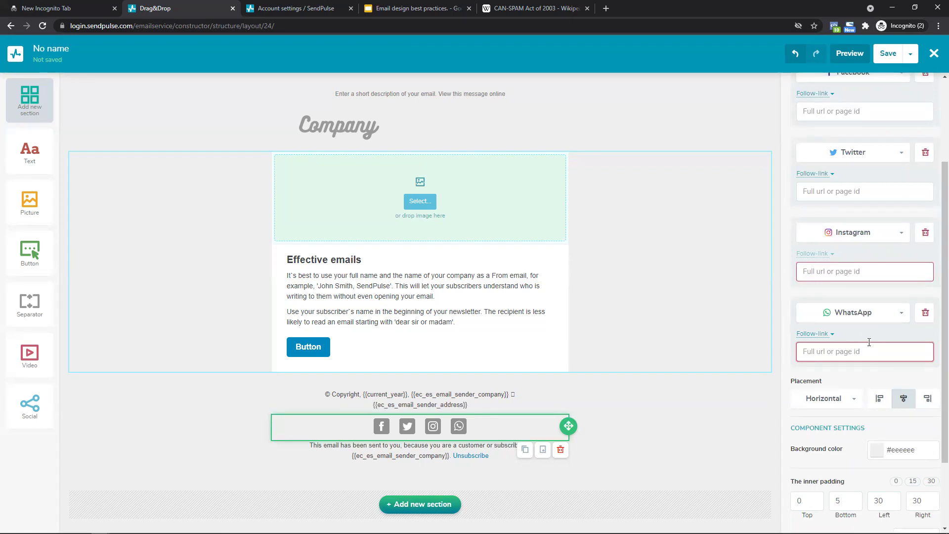
{"action": "left_click", "coordinate": [896, 274]}
{"action": "scroll", "coordinate": [890, 272], "scroll_direction": "up", "scroll_amount": 2}
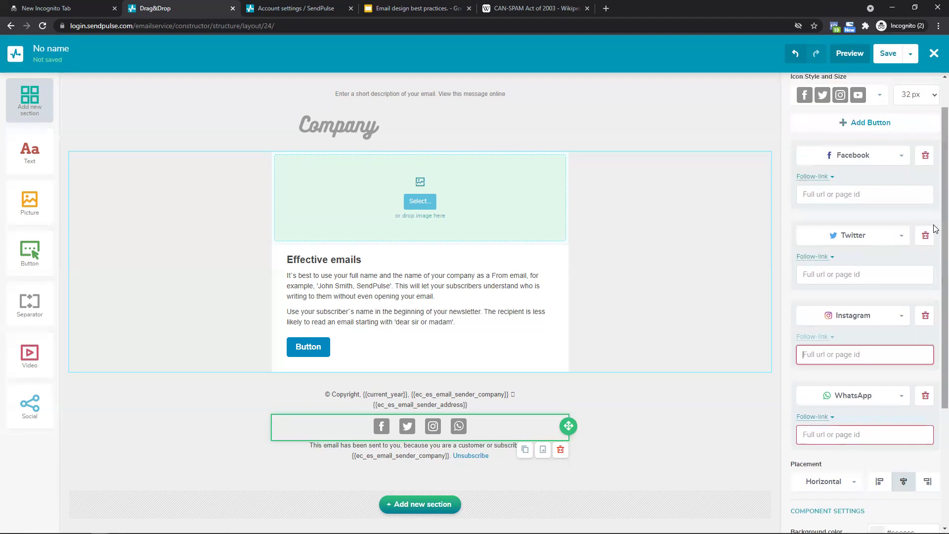
{"action": "left_click", "coordinate": [885, 269]}
{"action": "scroll", "coordinate": [870, 267], "scroll_direction": "up", "scroll_amount": 1}
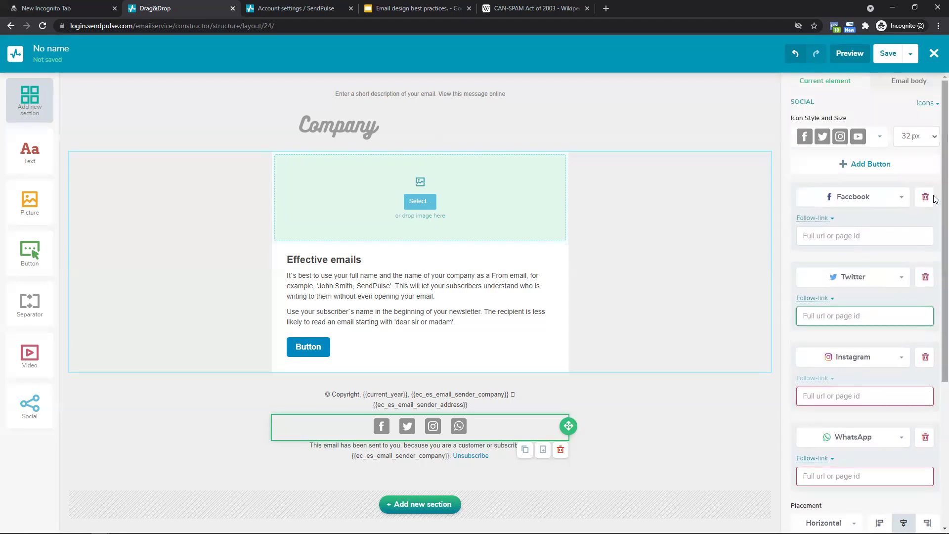
{"action": "left_click", "coordinate": [851, 241]}
Click through the content, footer and logo sections so the draft saves as 'Draft Nov 23, 2021 12:51:38'.
{"action": "left_click", "coordinate": [644, 336]}
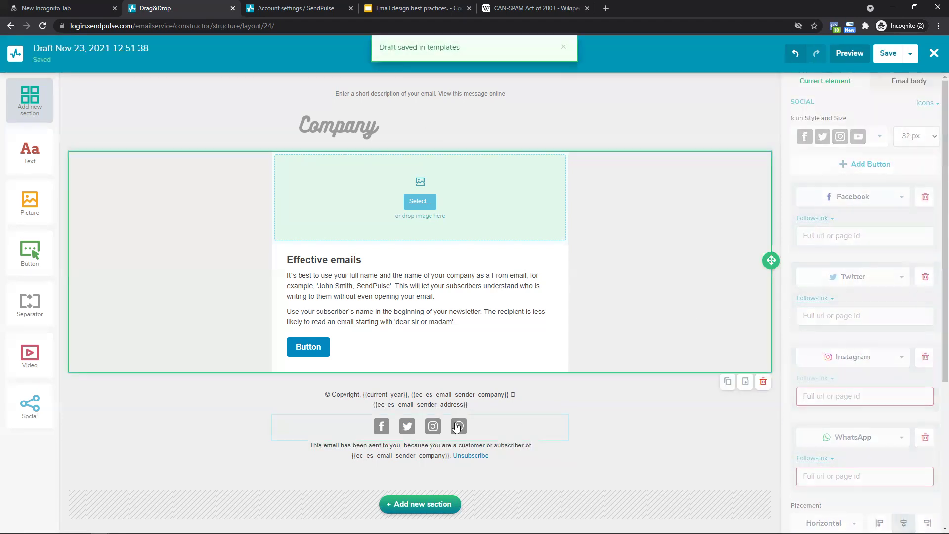
{"action": "left_click", "coordinate": [239, 422]}
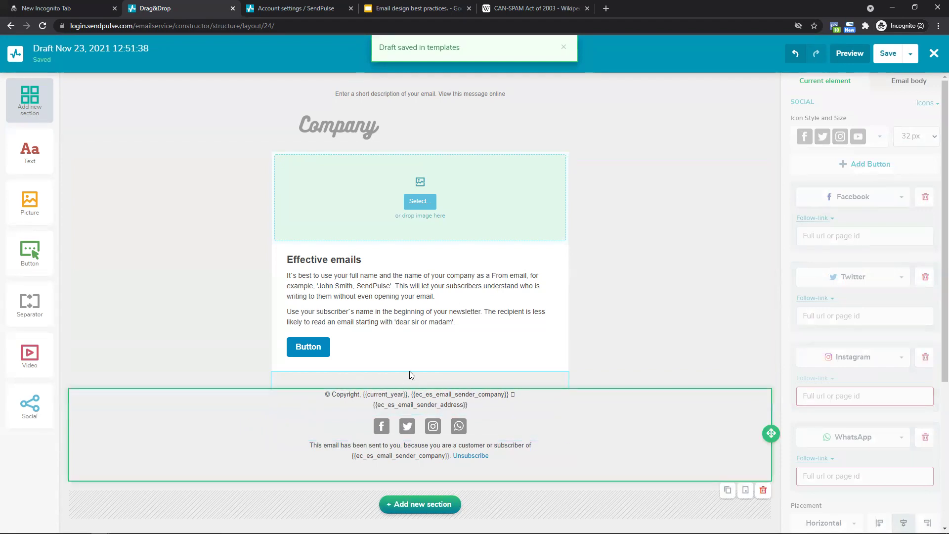
{"action": "left_click", "coordinate": [372, 132]}
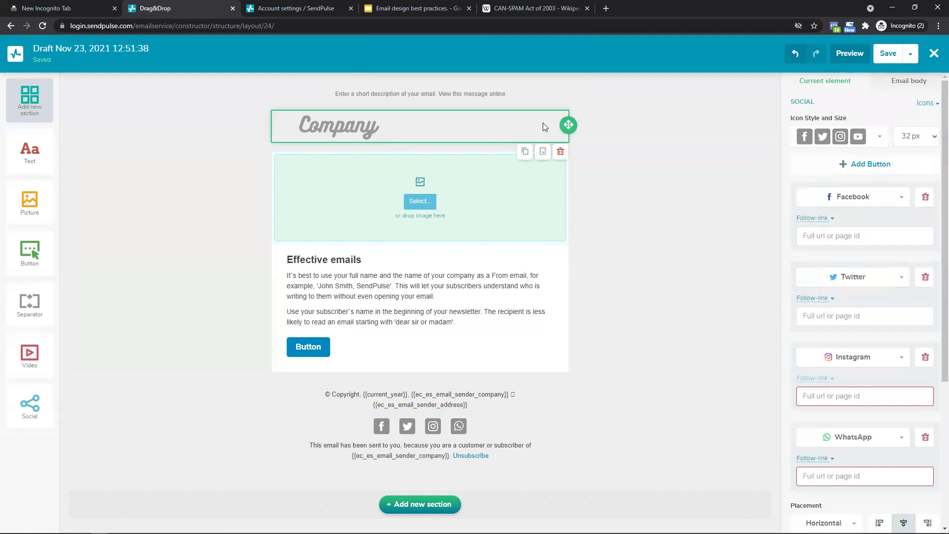